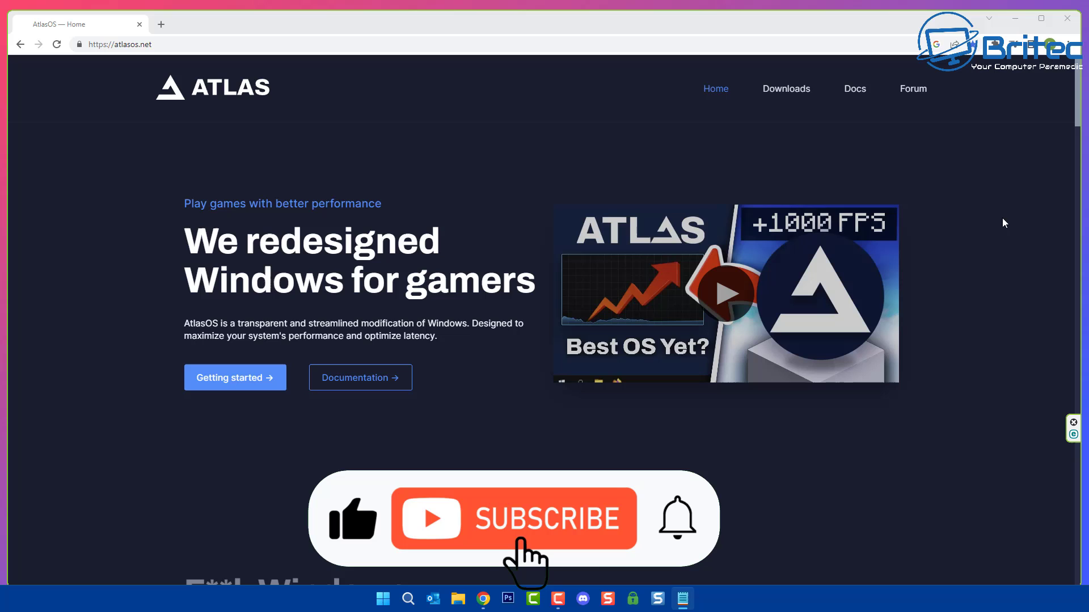
Scroll atlasos.net past the feature cards and Atlas vs. Windows stats to the Trustpilot reviews.
scroll(1081, 102, "down", 2)
left_click_drag(1080, 103, 1084, 145)
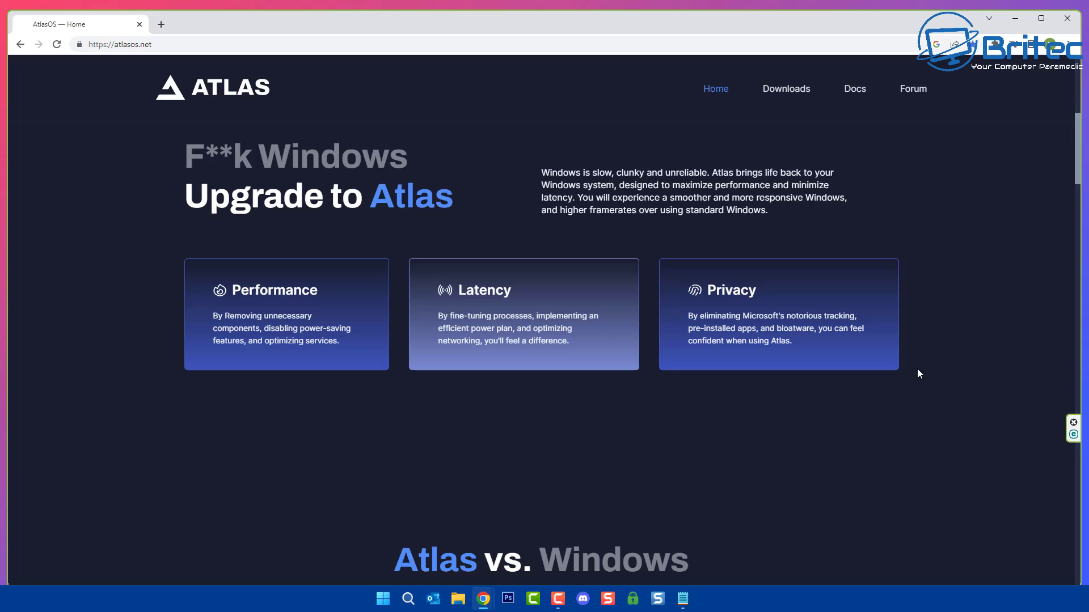
scroll(1074, 165, "down", 5)
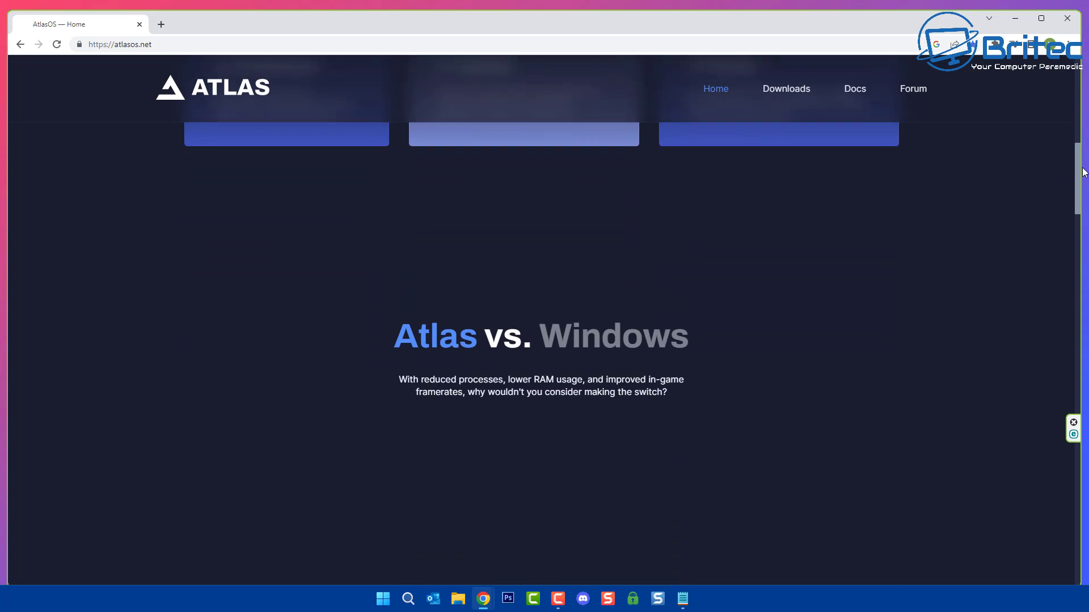
left_click_drag(1083, 187, 1085, 194)
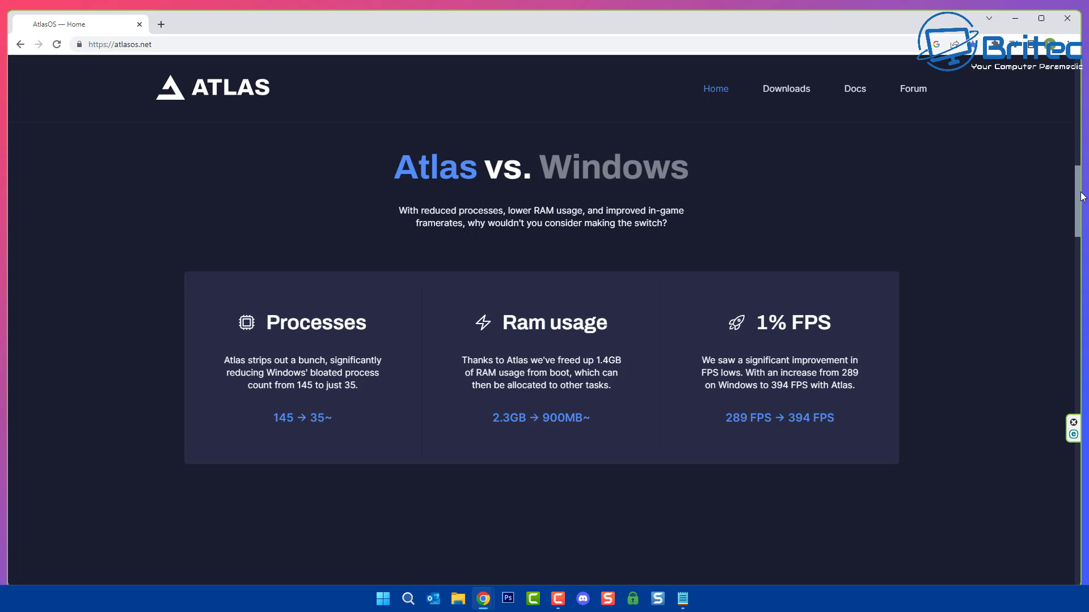
left_click_drag(1079, 198, 1084, 257)
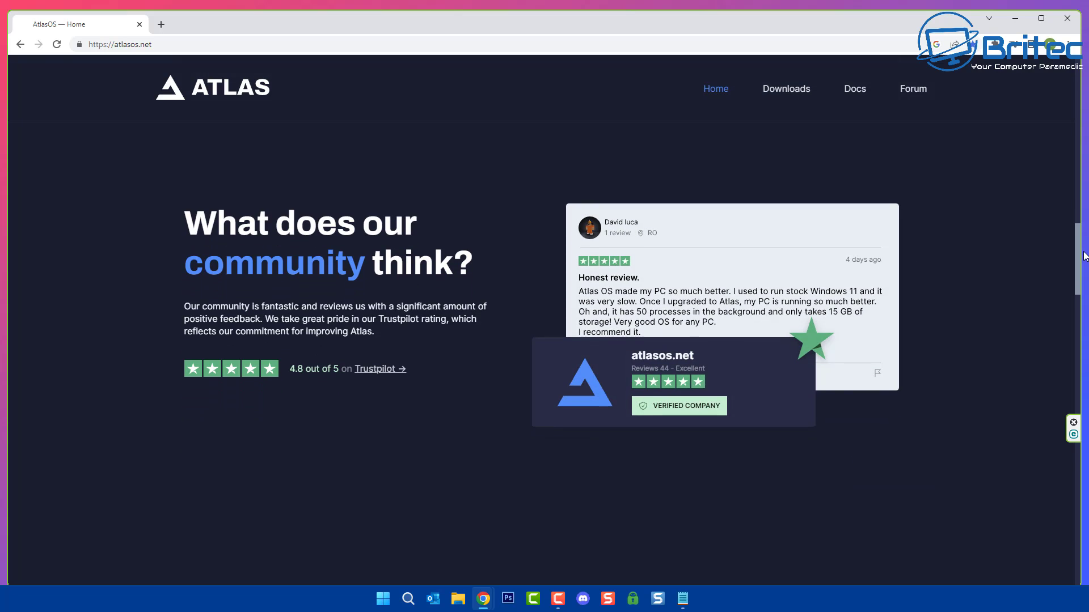
left_click_drag(1085, 257, 1084, 257)
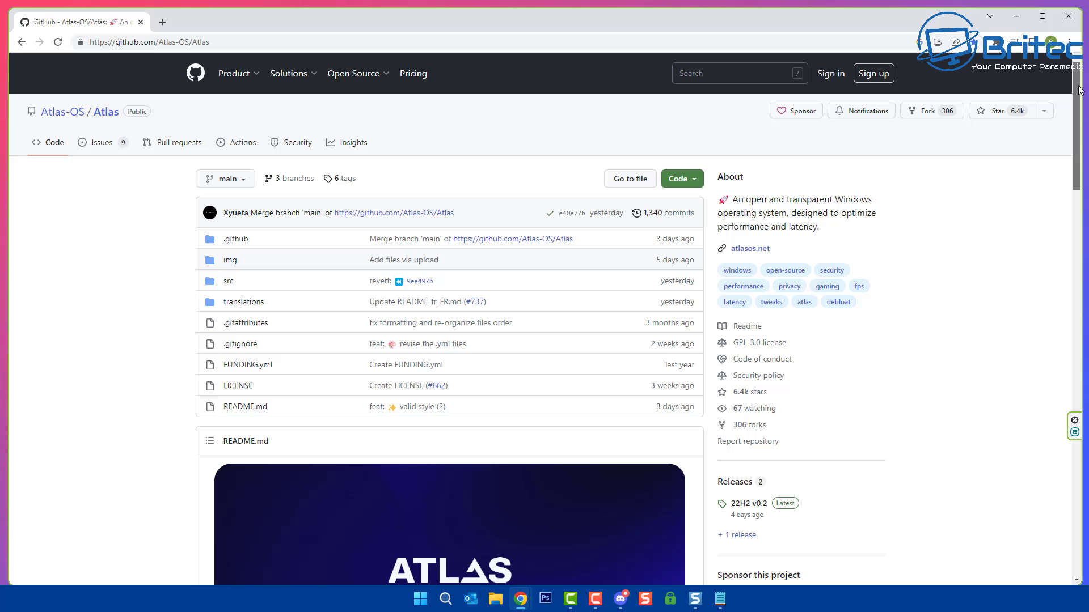
Drag the repo page down to the README's What is Atlas, Table of contents and Why Atlas? sections.
left_click_drag(1077, 98, 1077, 259)
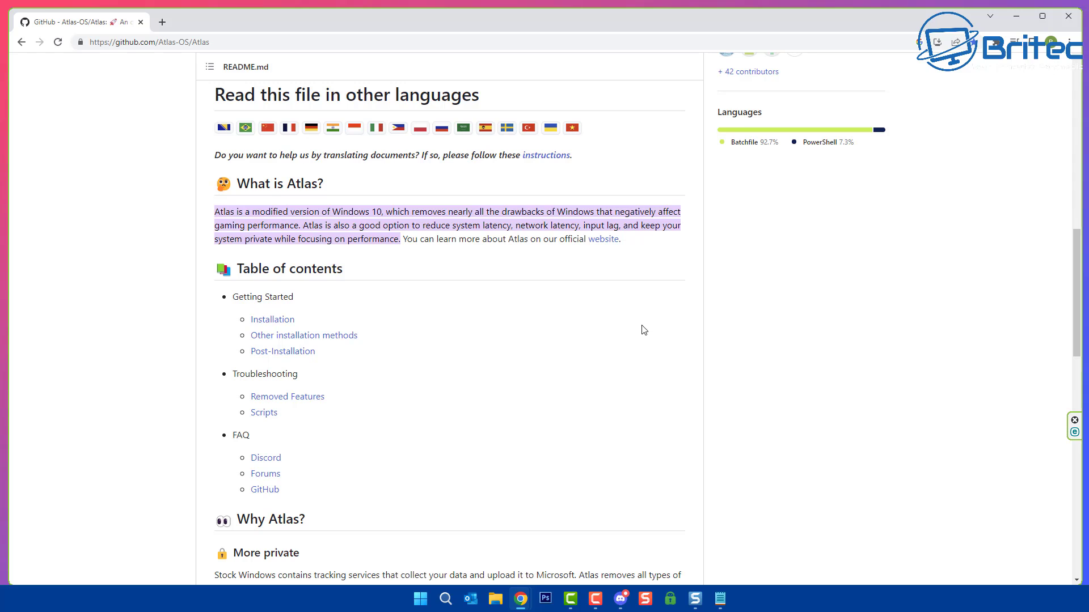
left_click_drag(1080, 262, 1085, 354)
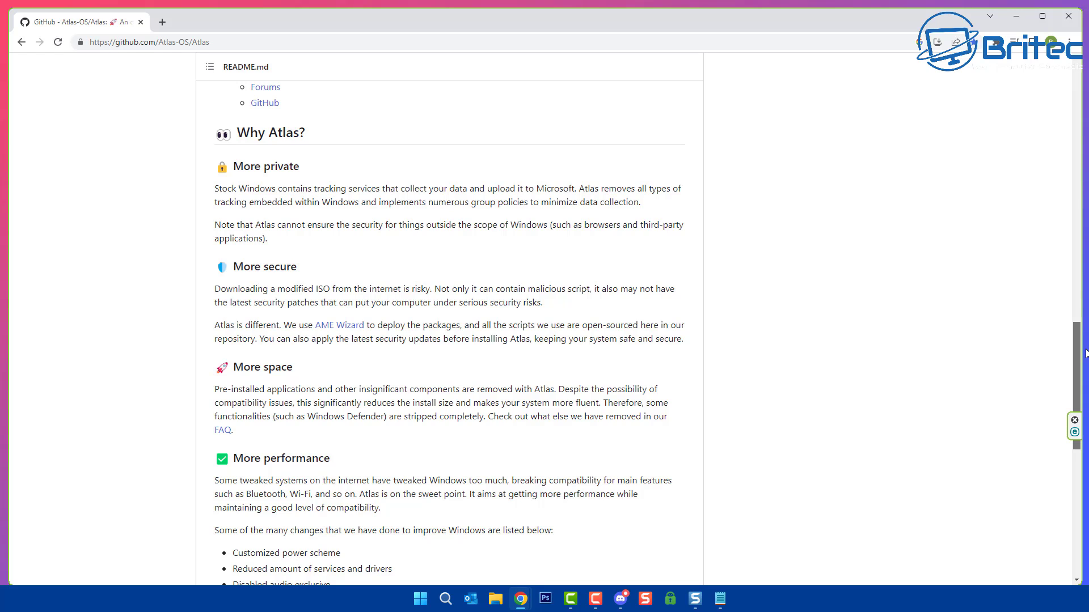
Scroll the README through More performance, Legal, Brand kit and Disclaimer to the docs' Removed features page.
scroll(1086, 355, "down", 1)
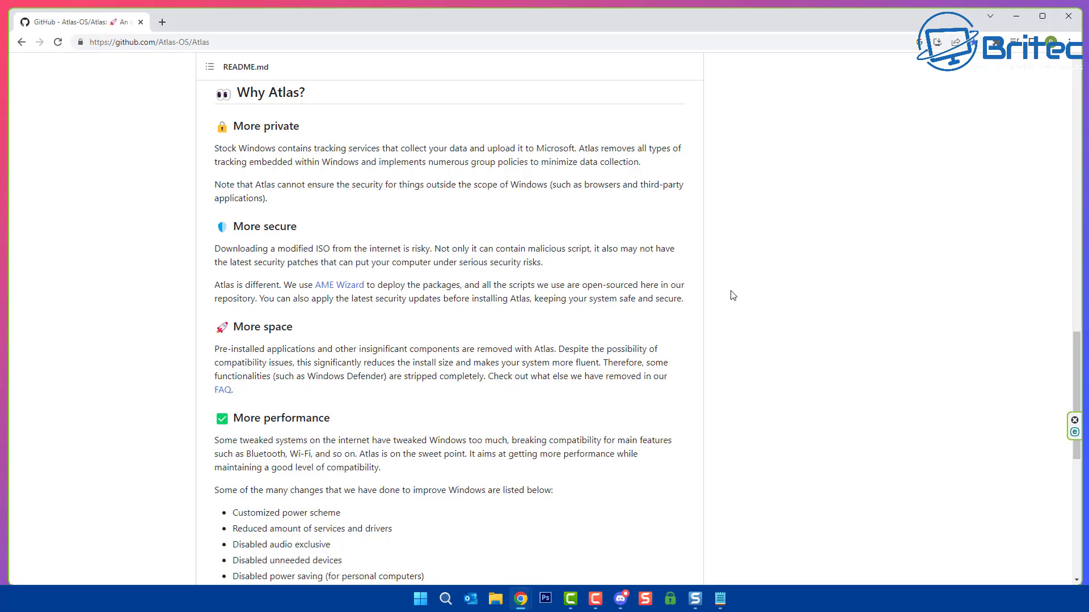
scroll(591, 343, "down", 2)
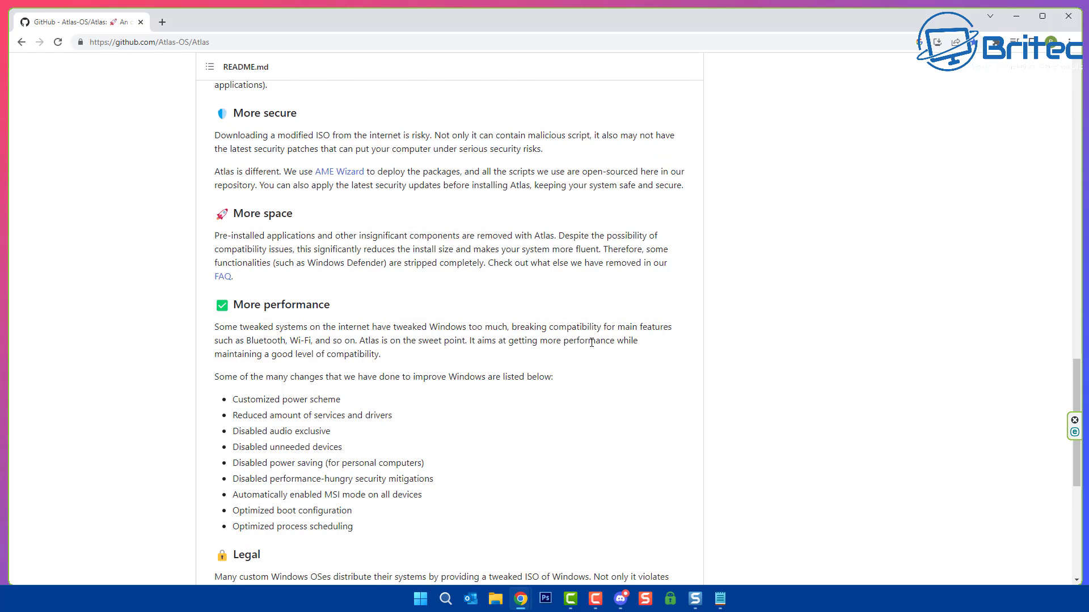
scroll(592, 343, "down", 1)
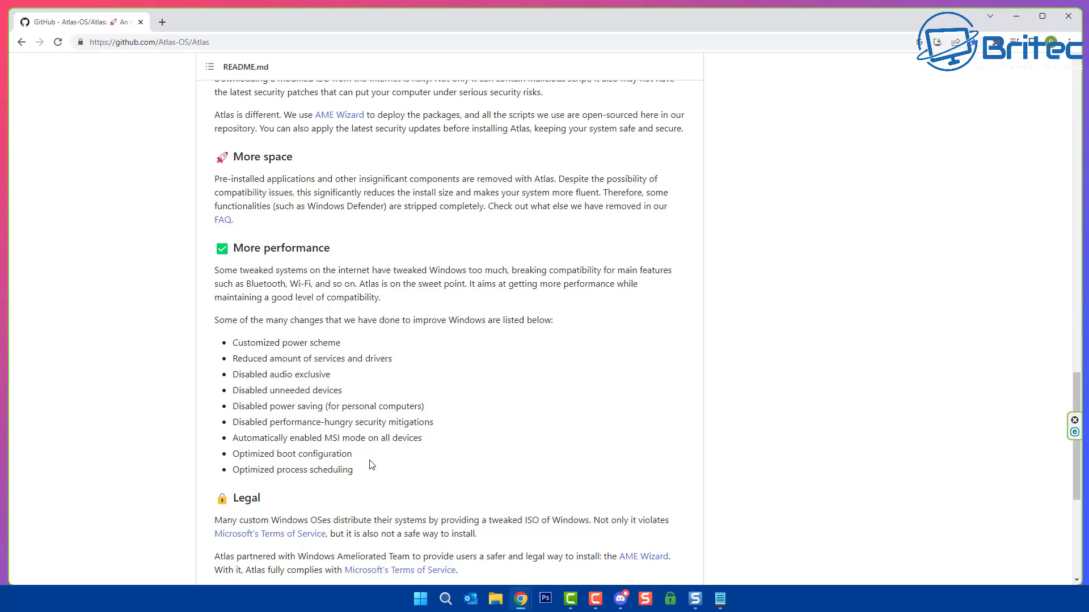
scroll(375, 464, "down", 1)
scroll(375, 464, "down", 1)
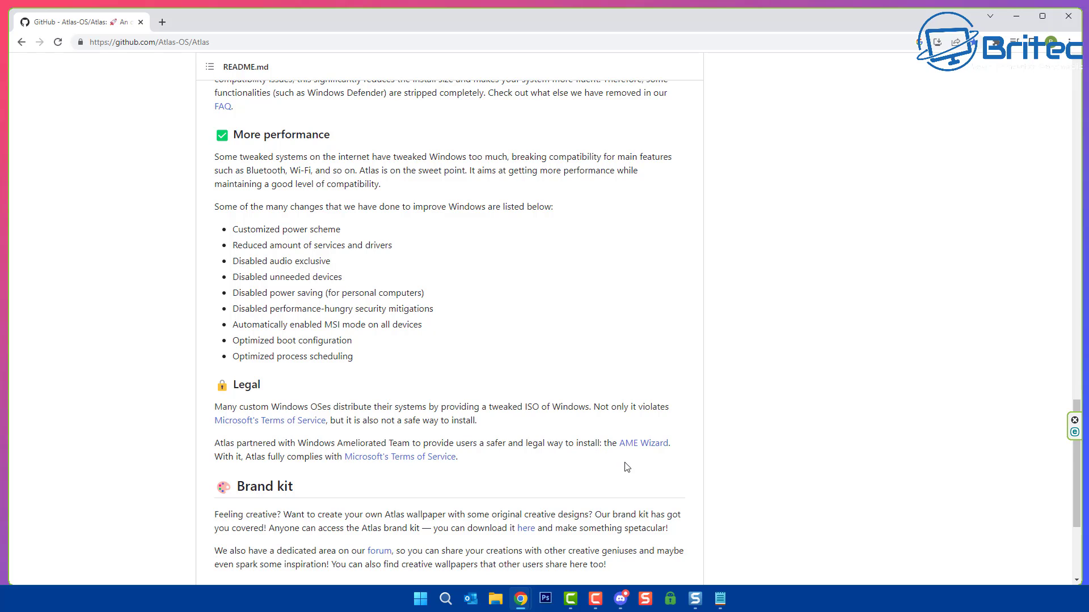
scroll(633, 464, "down", 1)
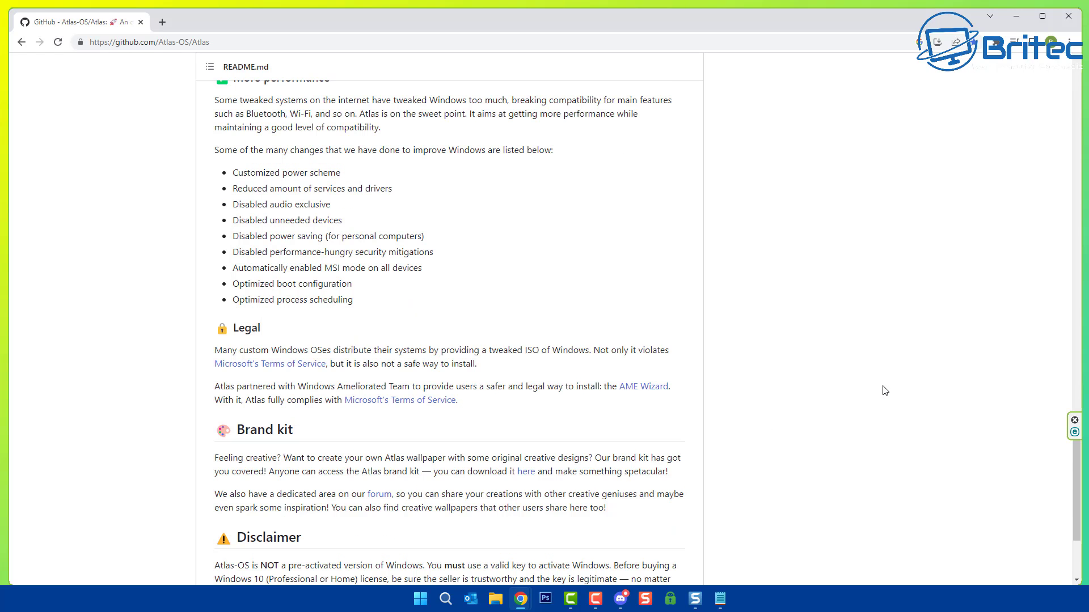
scroll(772, 363, "down", 2)
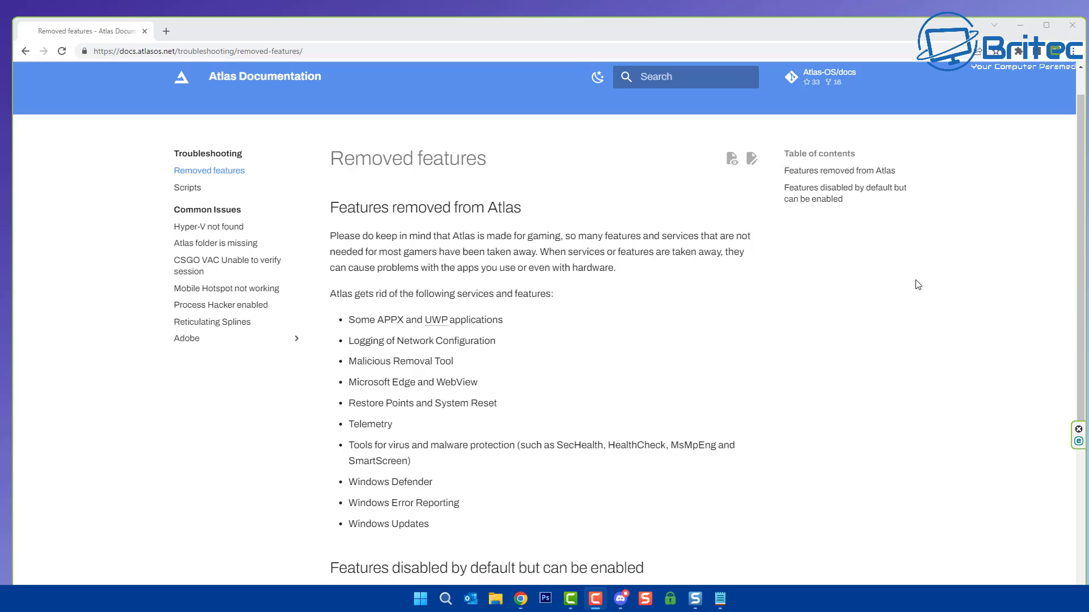
Scroll the Removed features page down to 'Features disabled by default but can be enabled' and back up.
left_click(873, 290)
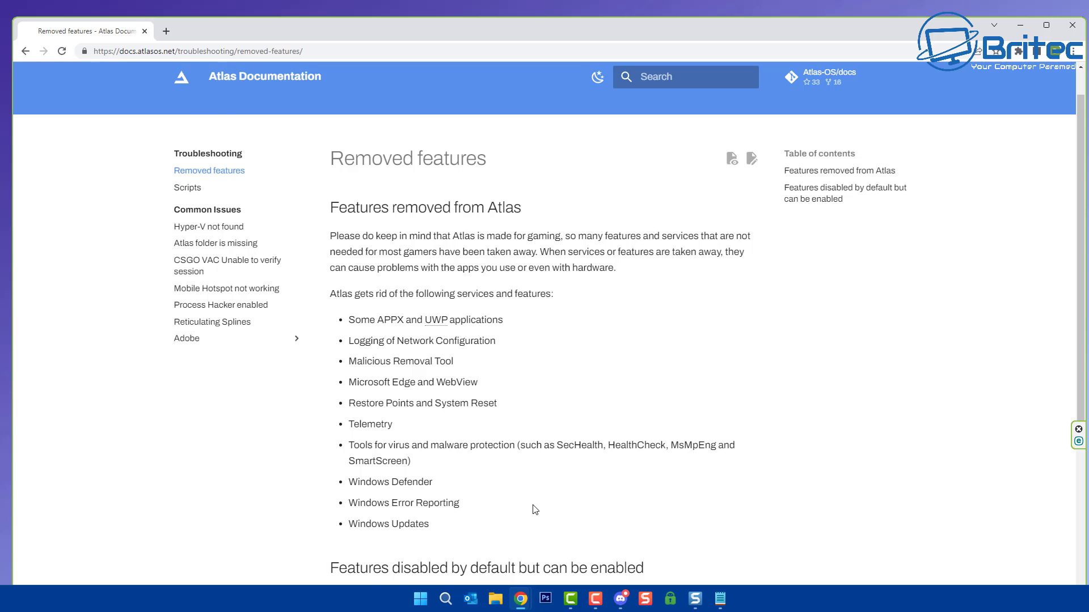
scroll(535, 510, "down", 5)
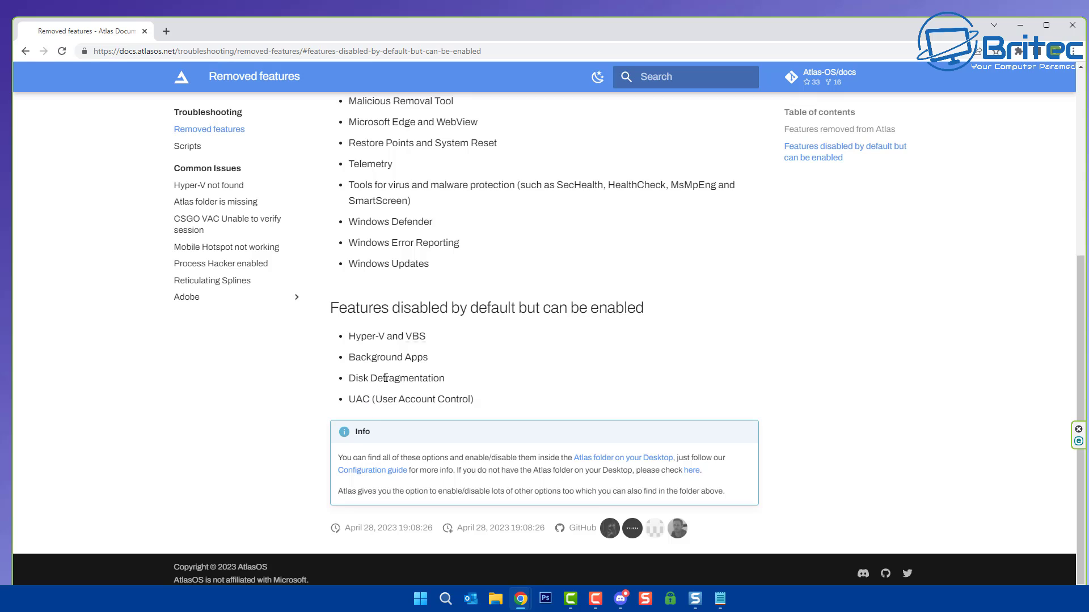
scroll(411, 356, "up", 5)
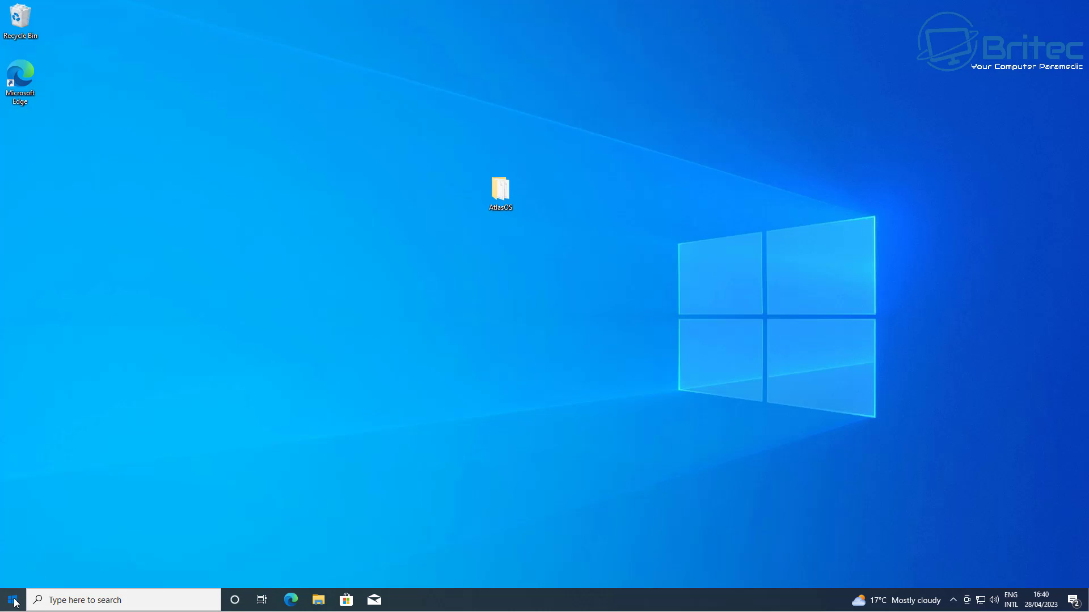
Open Settings from Start, maximize it, and run Check for updates under Update & Security.
left_click(13, 600)
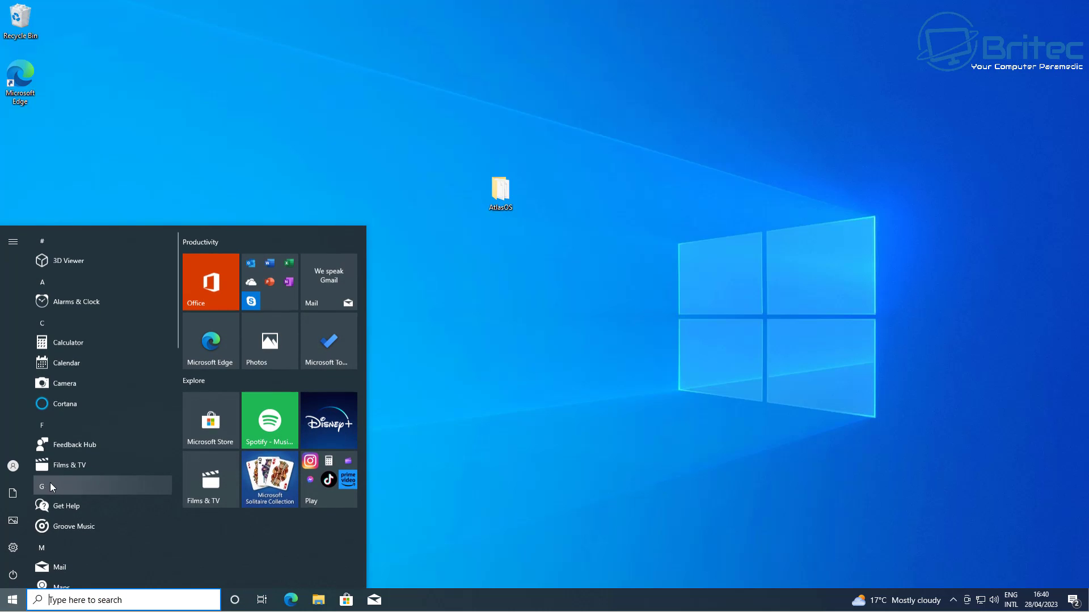
left_click(13, 547)
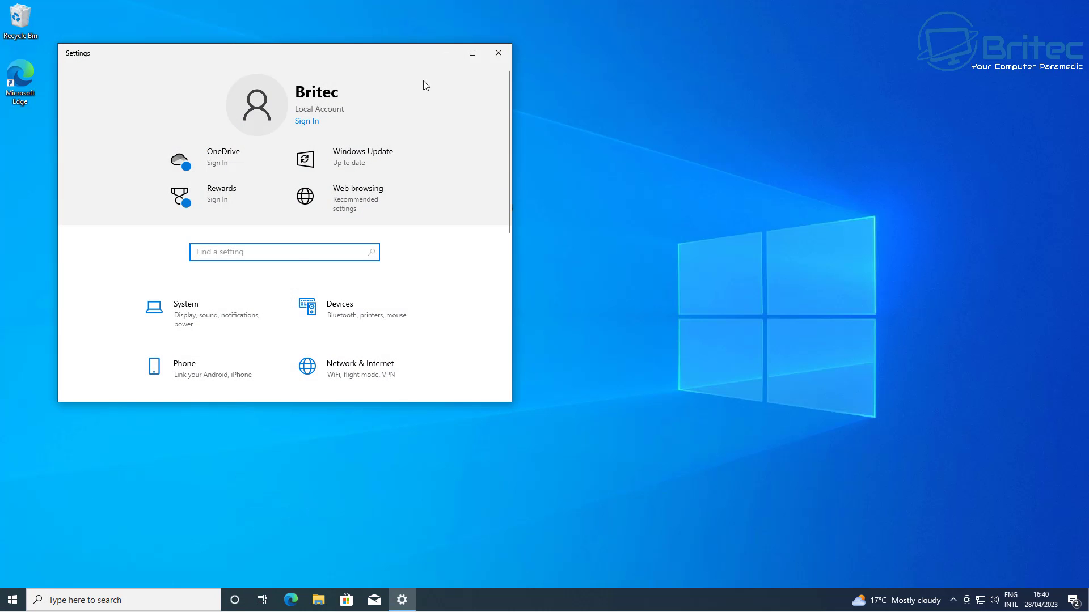
left_click(473, 53)
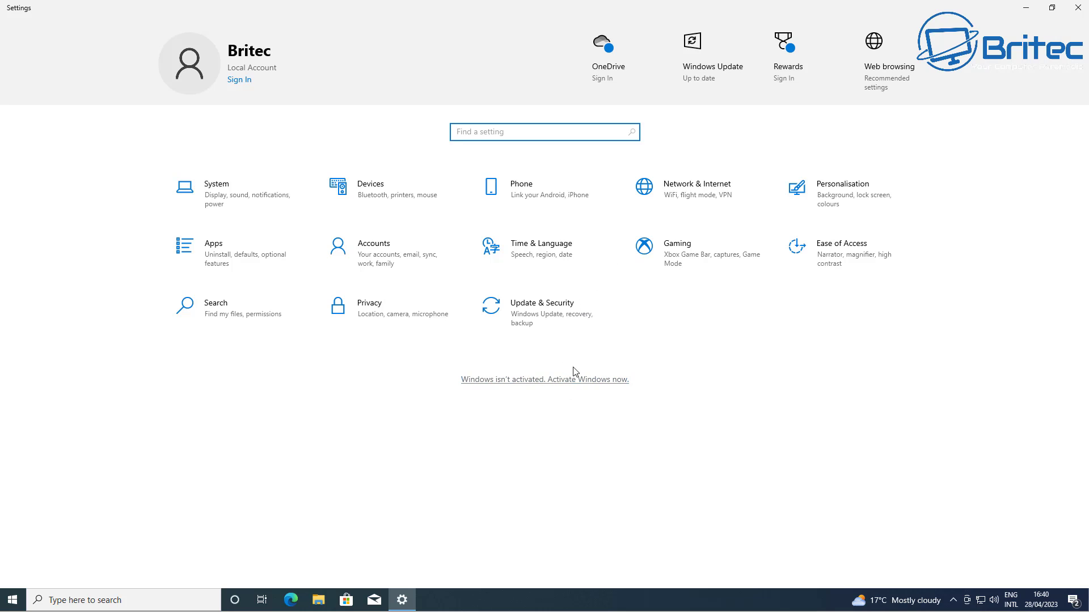
left_click(542, 317)
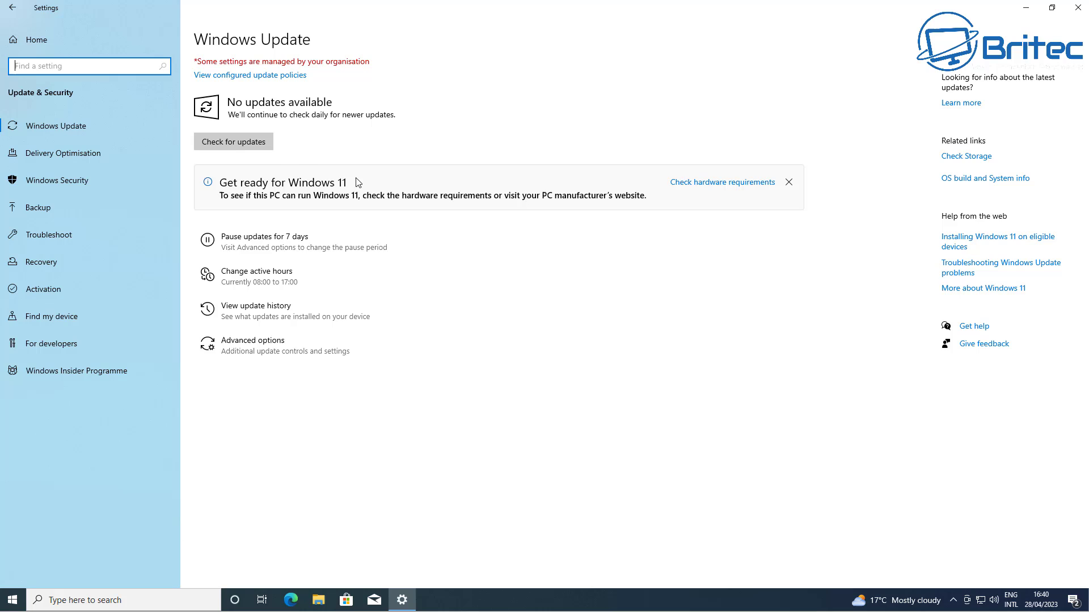
left_click(234, 144)
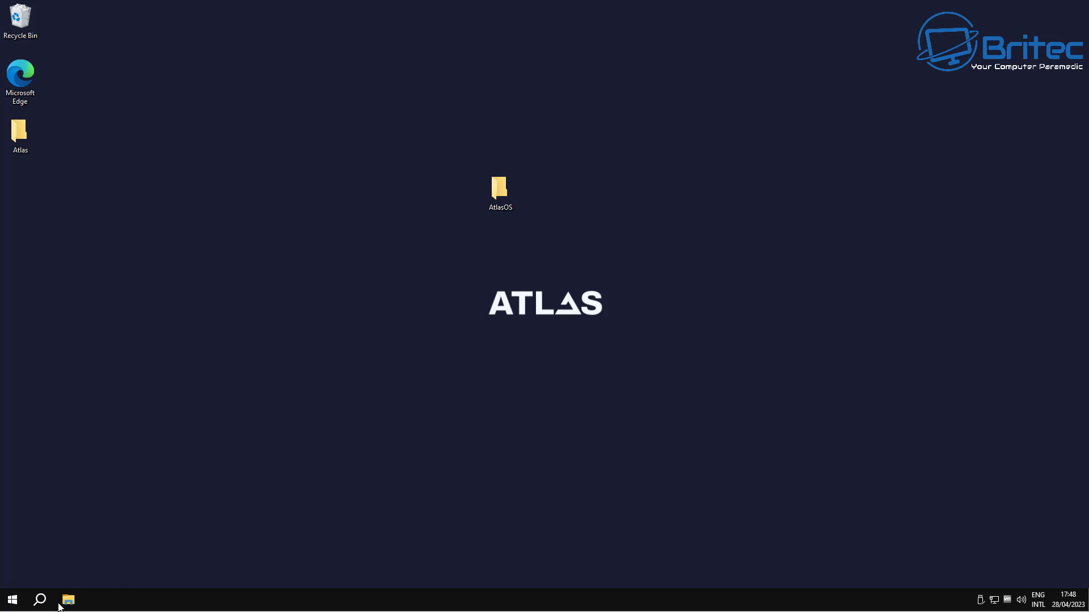
Open Task Manager from the Start right-click menu, expanded to full details and moved right.
right_click(11, 600)
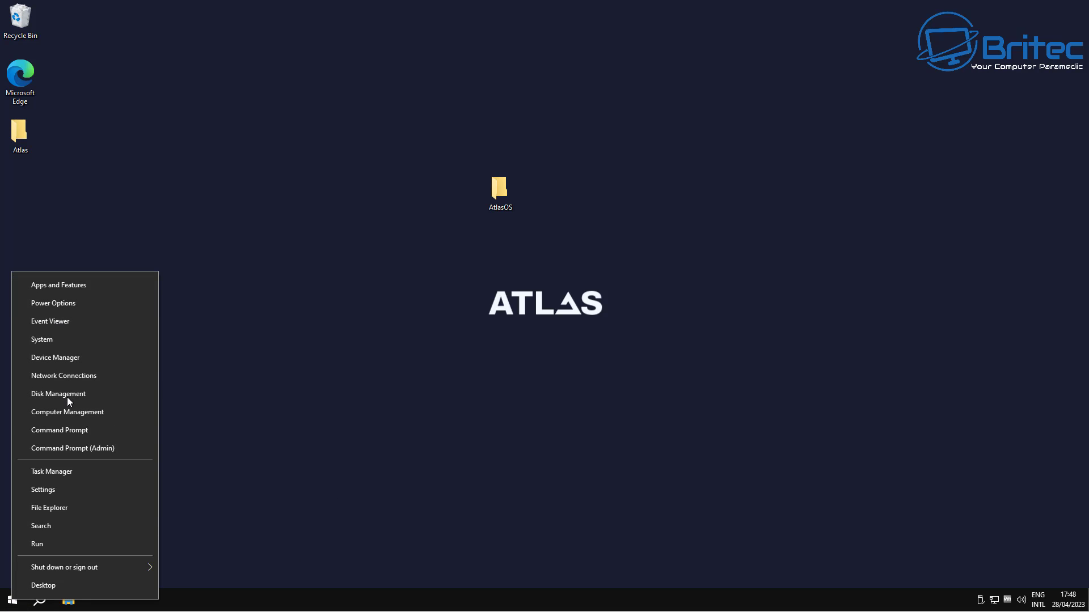
left_click(57, 472)
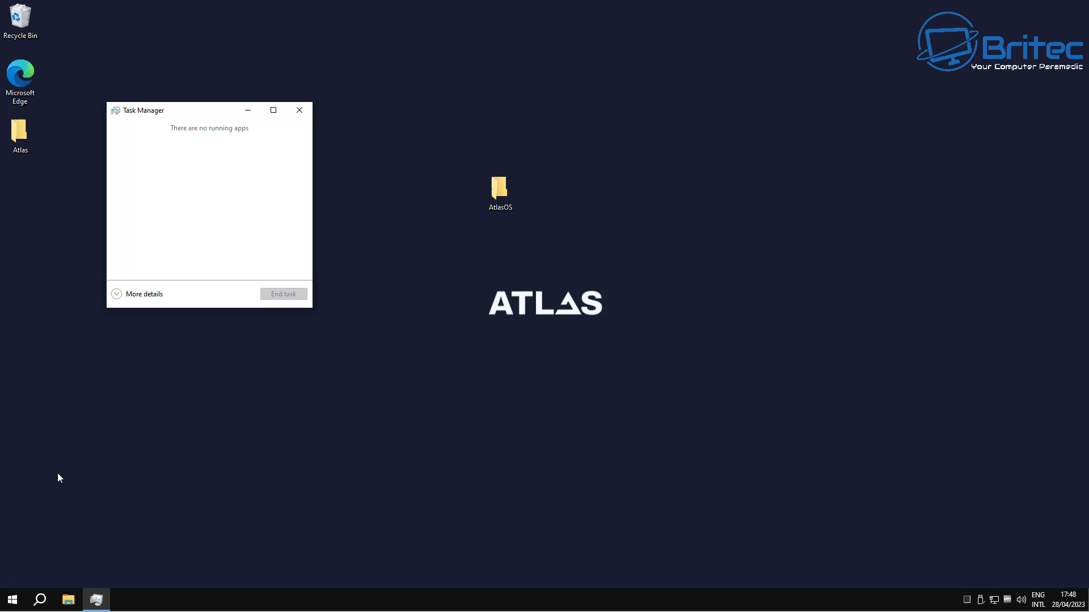
left_click(144, 295)
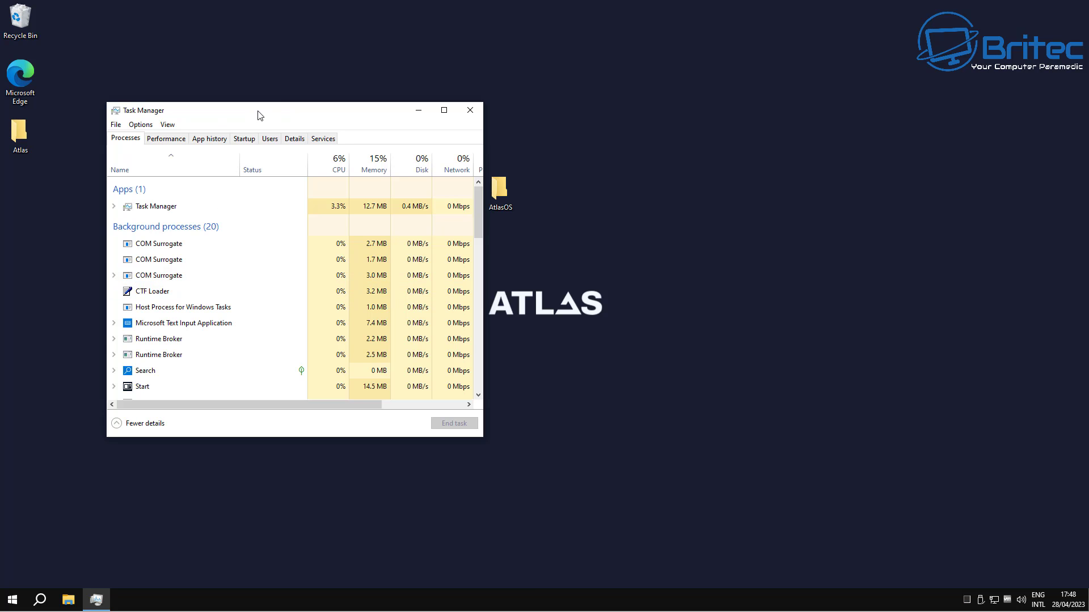
left_click_drag(260, 109, 465, 119)
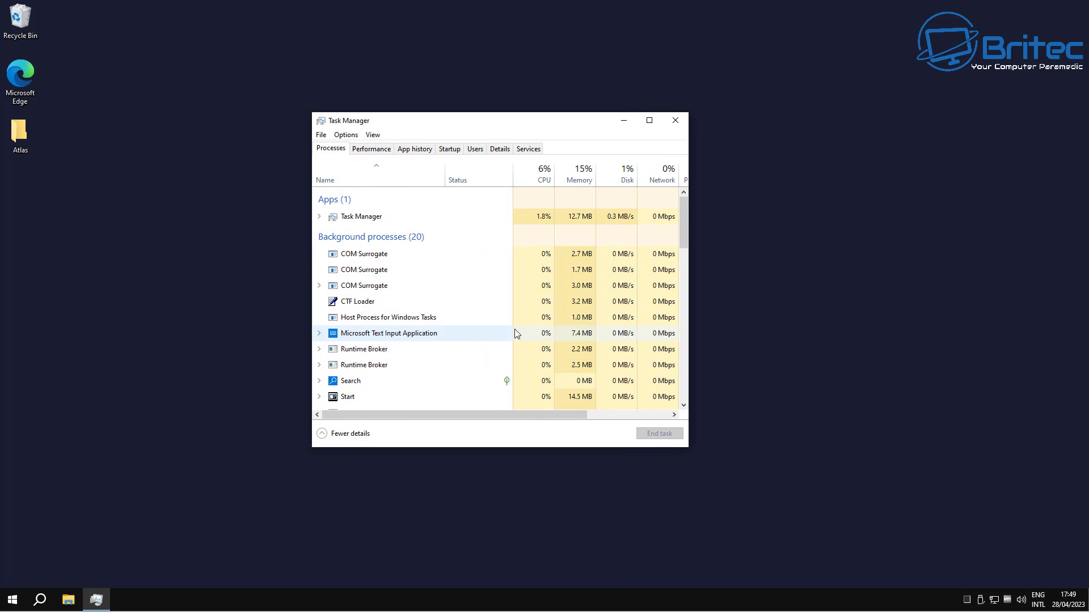
Review the CPU and memory figures (1.2 of 8.0 GB in use), then close Task Manager.
left_click(373, 151)
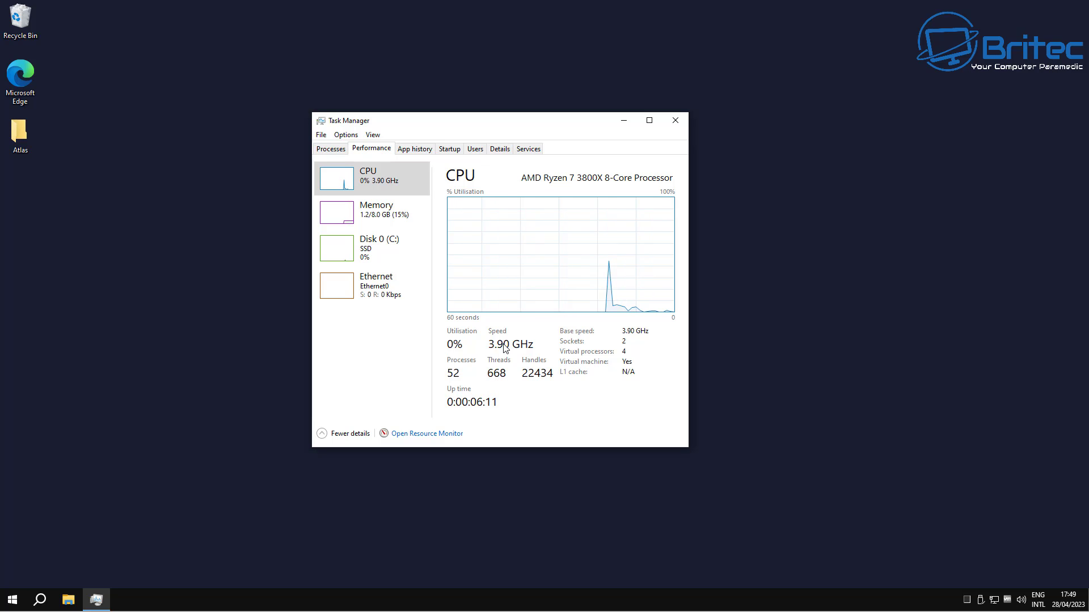
left_click(341, 219)
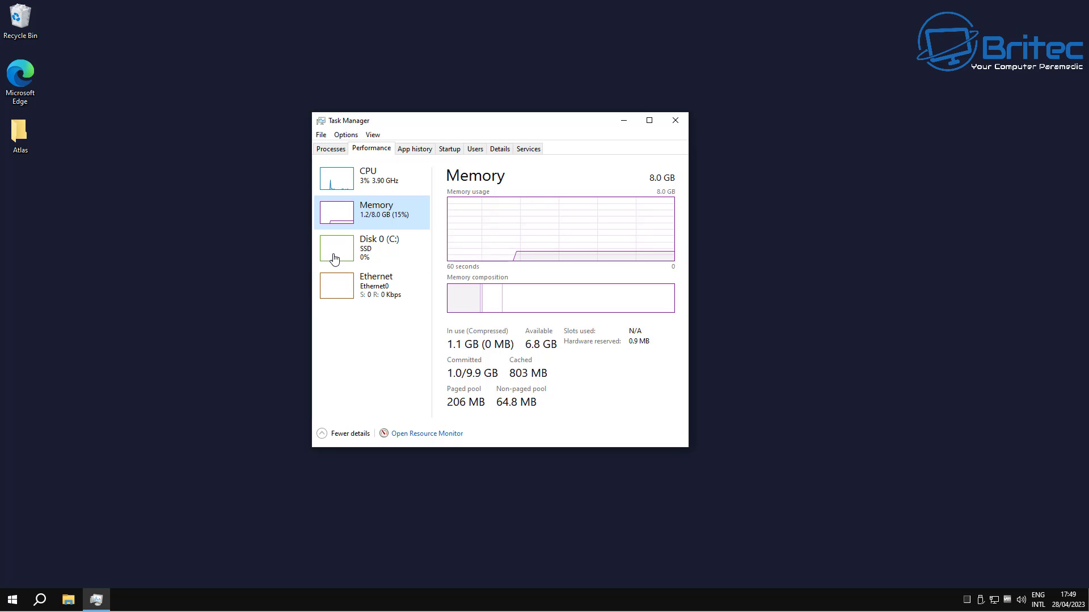
left_click(675, 121)
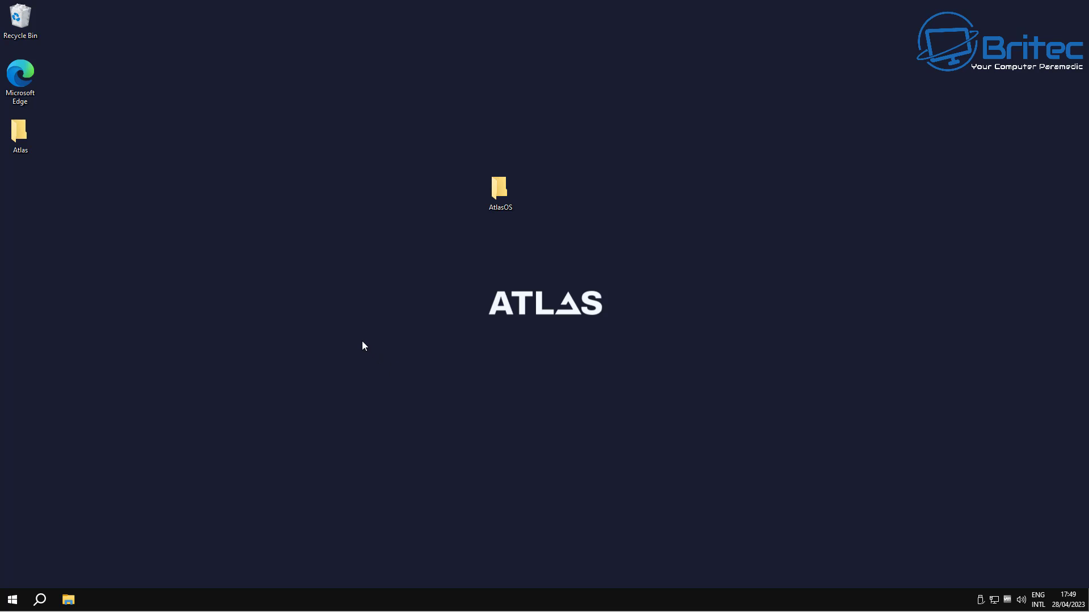
double_click(19, 134)
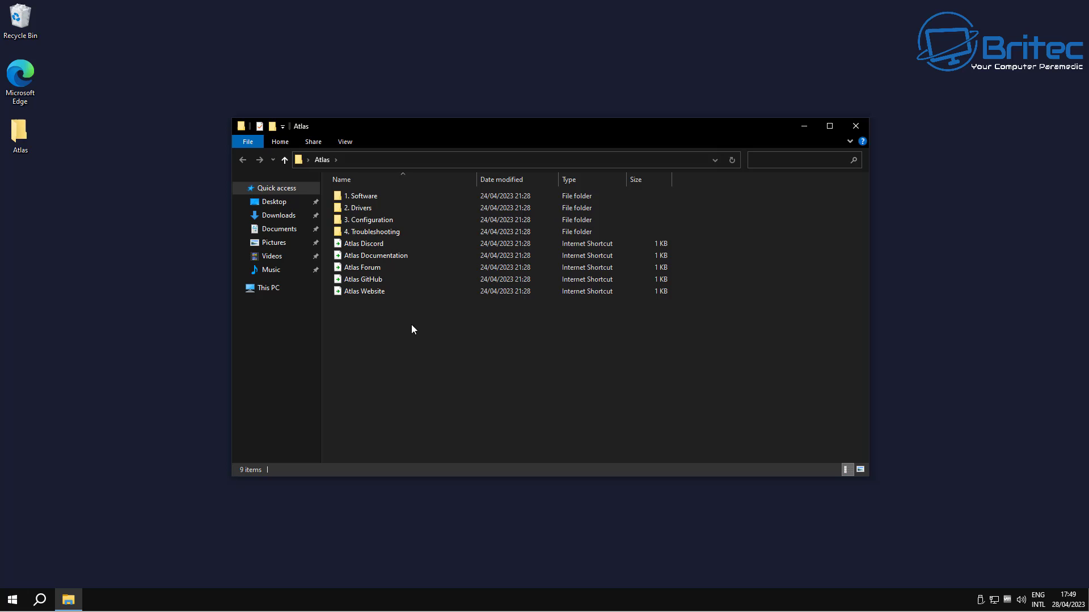
left_click(363, 195)
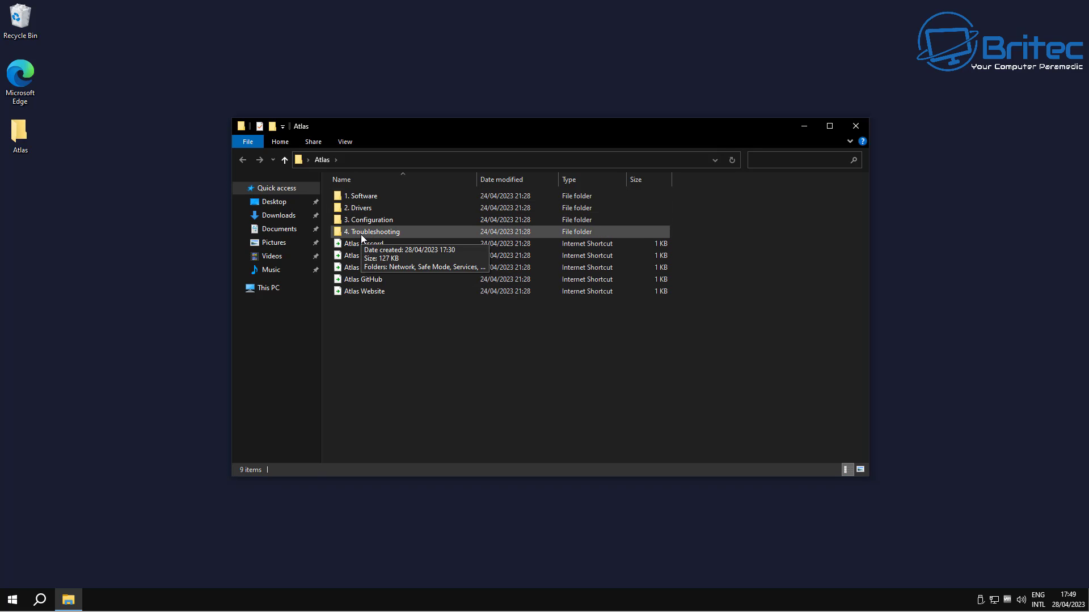
double_click(362, 197)
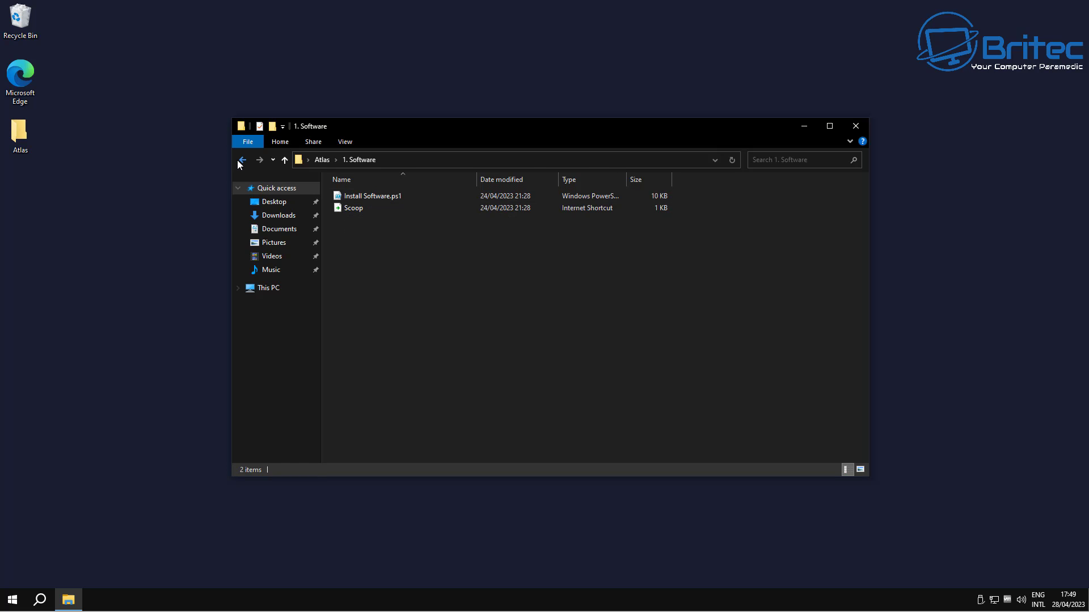
key("alt+Left")
double_click(379, 208)
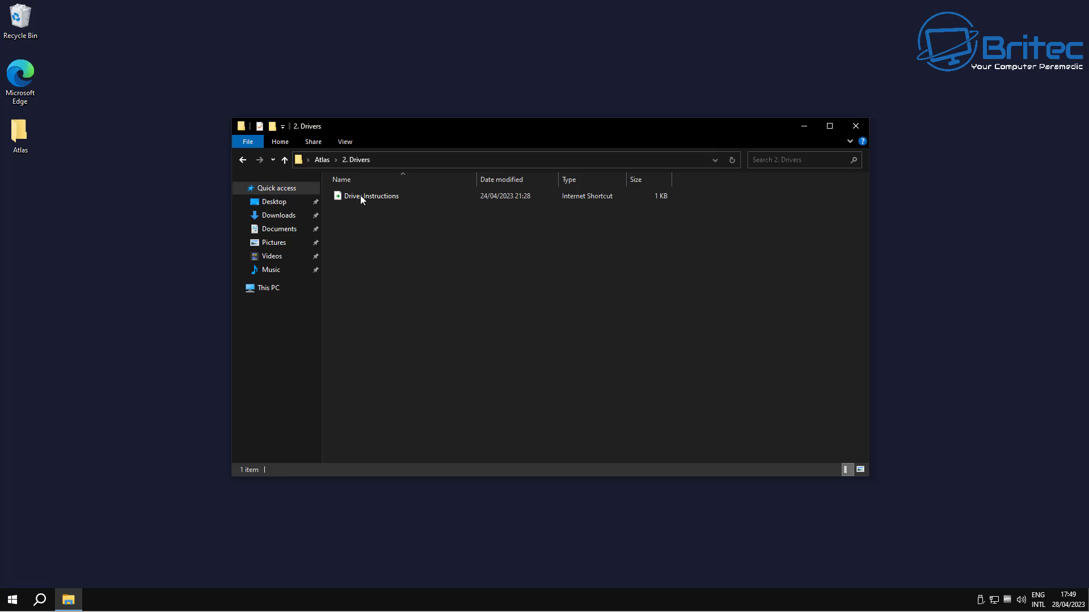
key("alt+Left")
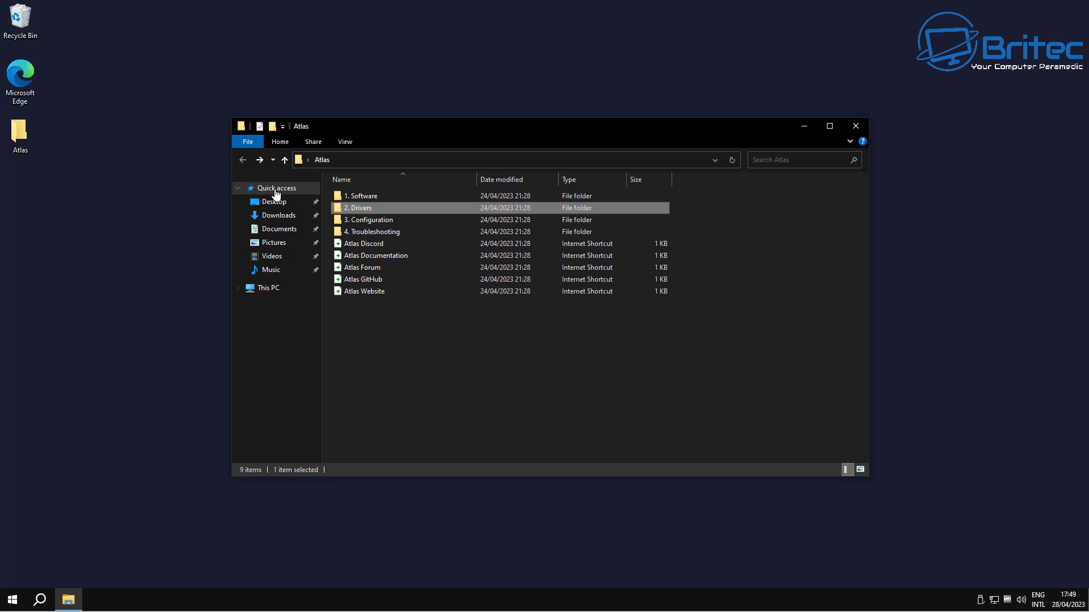
double_click(375, 221)
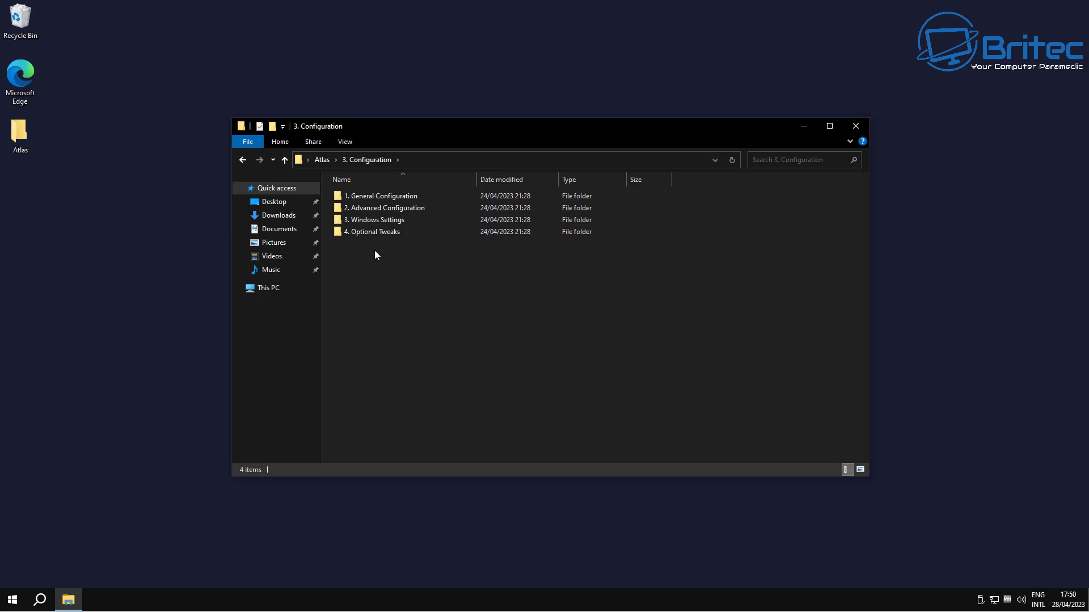
double_click(373, 197)
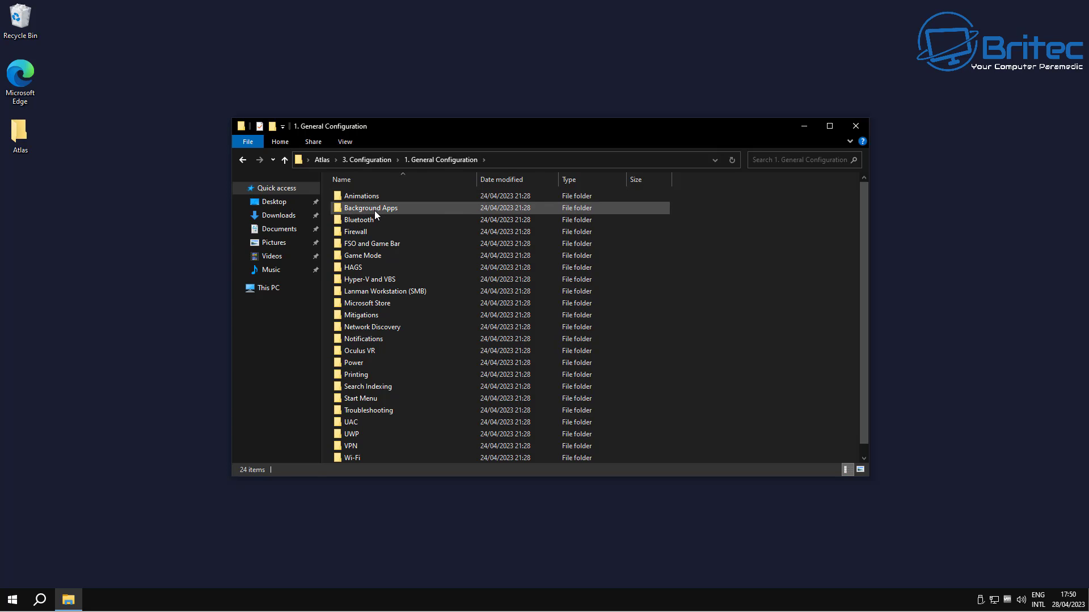
double_click(374, 209)
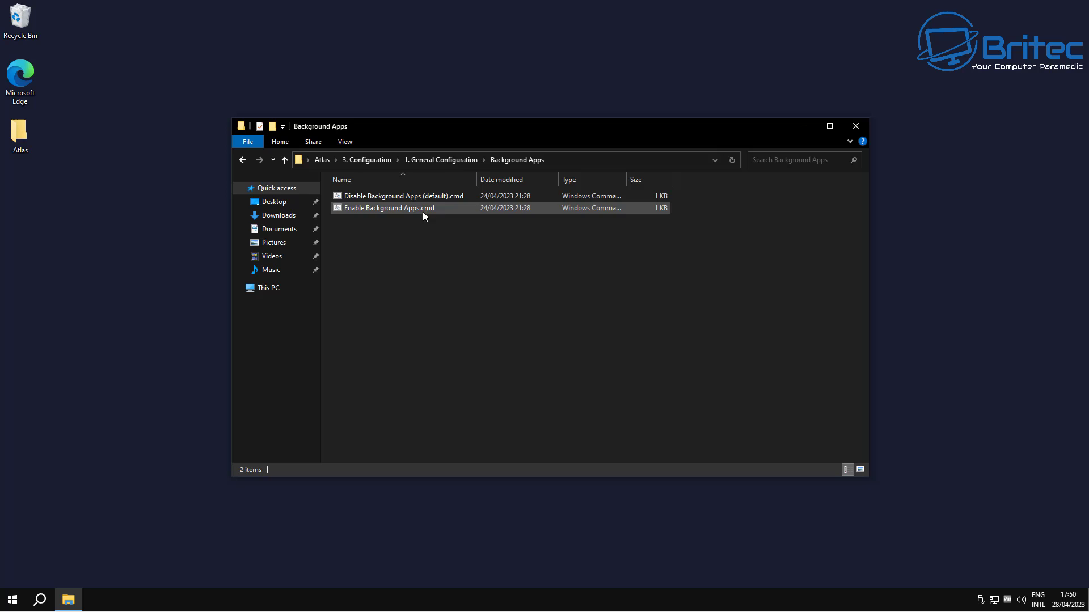
left_click(242, 160)
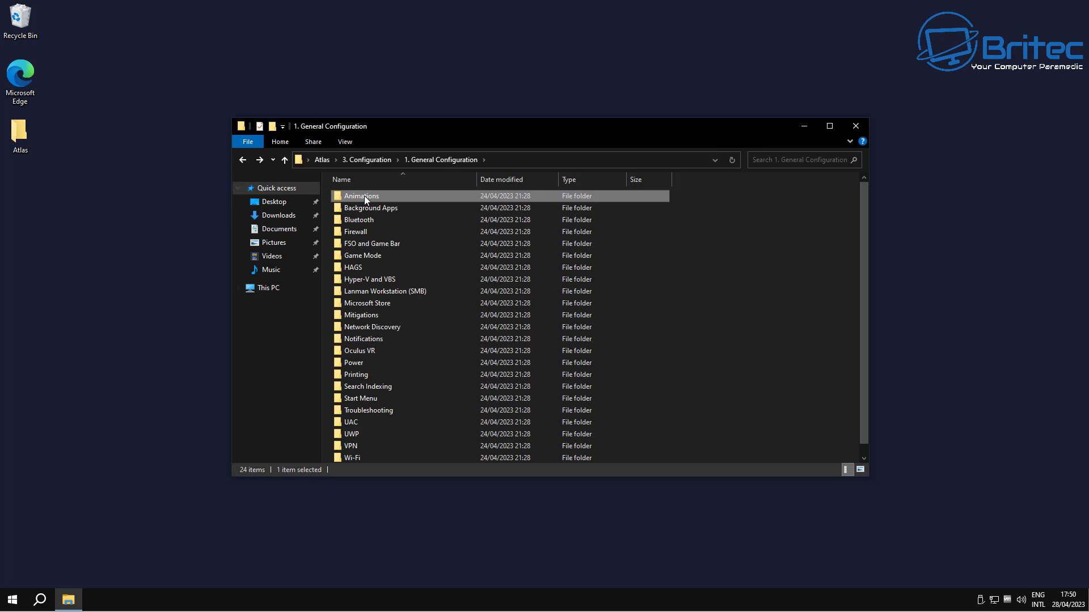
double_click(364, 196)
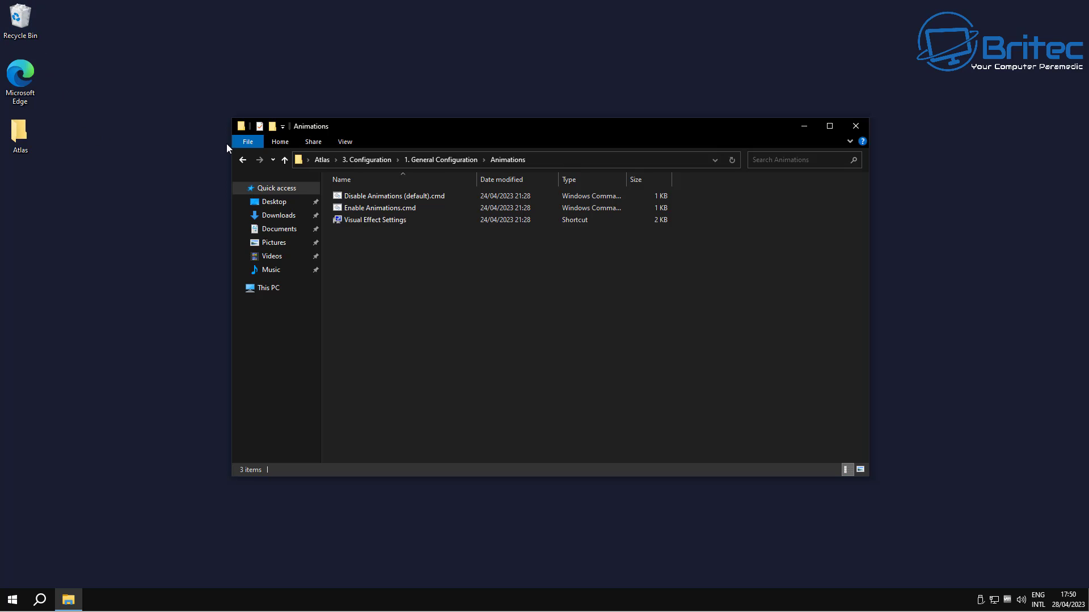
left_click(242, 160)
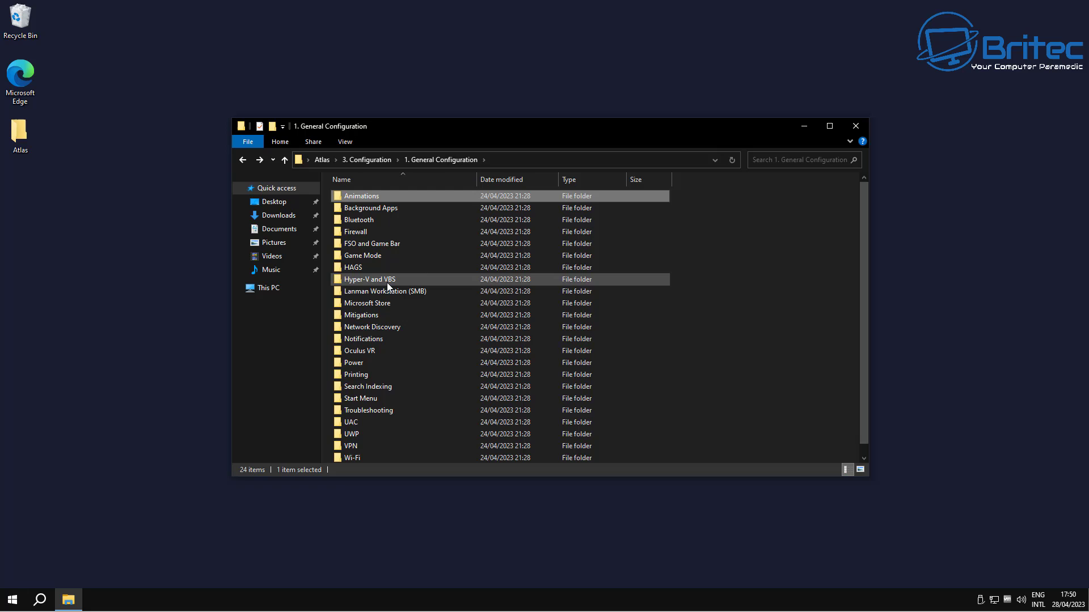
scroll(389, 303, "down", 1)
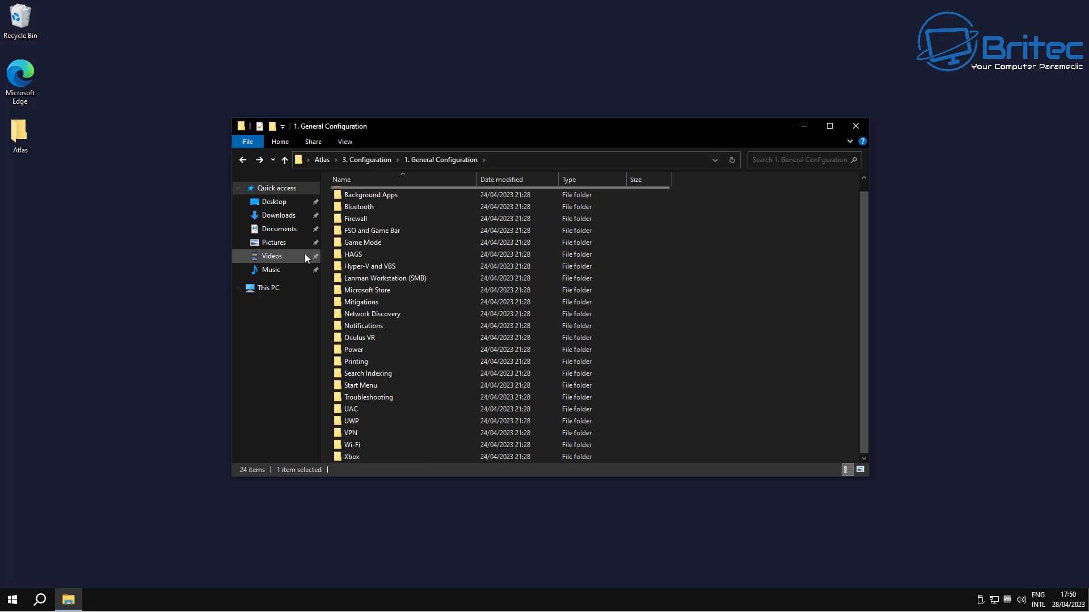
double_click(370, 431)
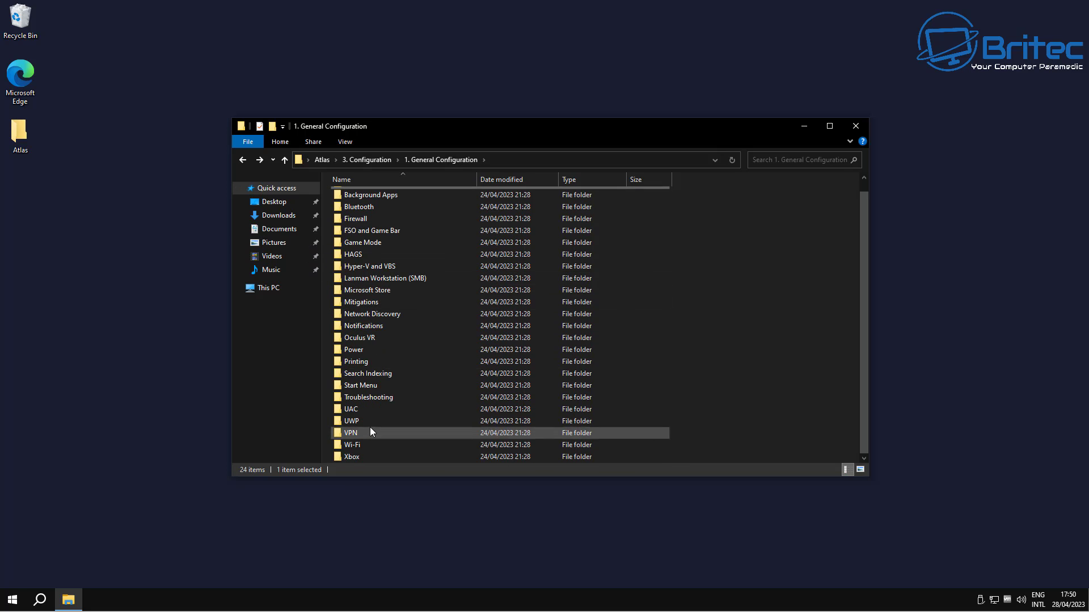
left_click(242, 160)
scroll(473, 403, "down", 1)
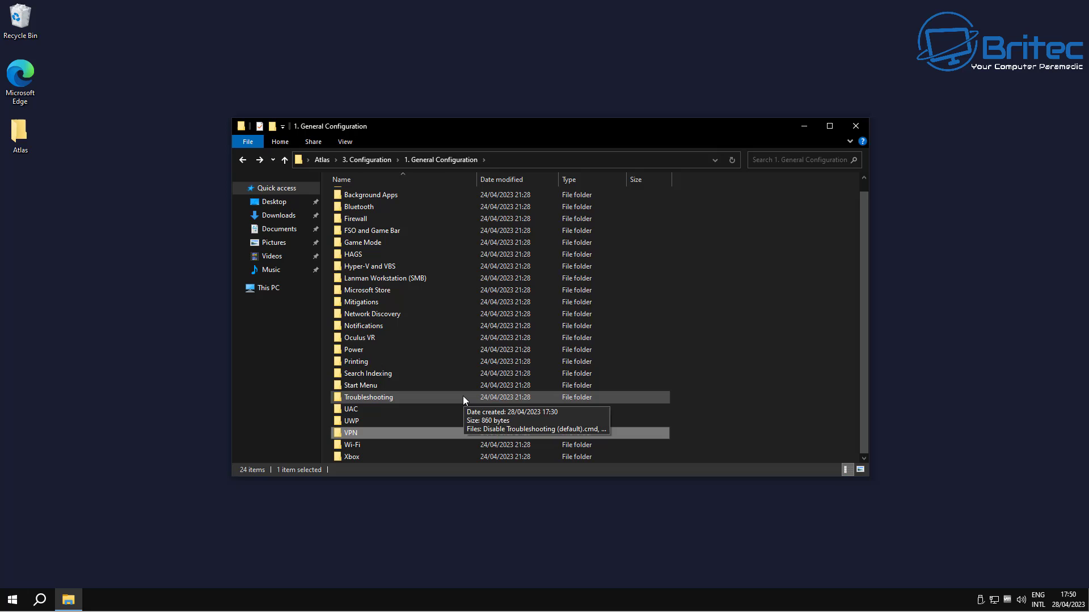
double_click(407, 278)
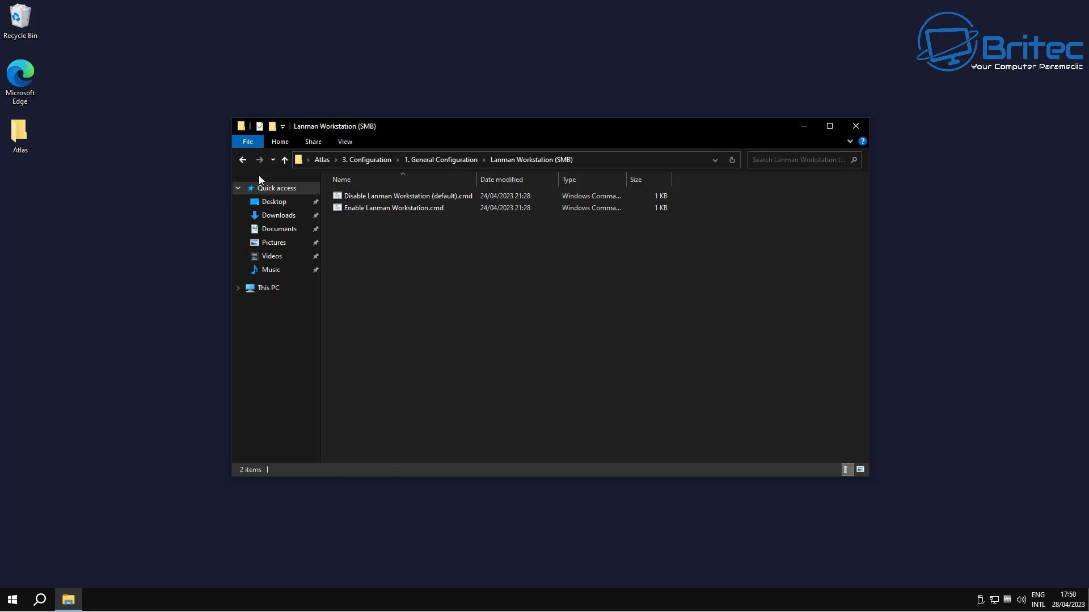
left_click(242, 160)
scroll(386, 343, "down", 1)
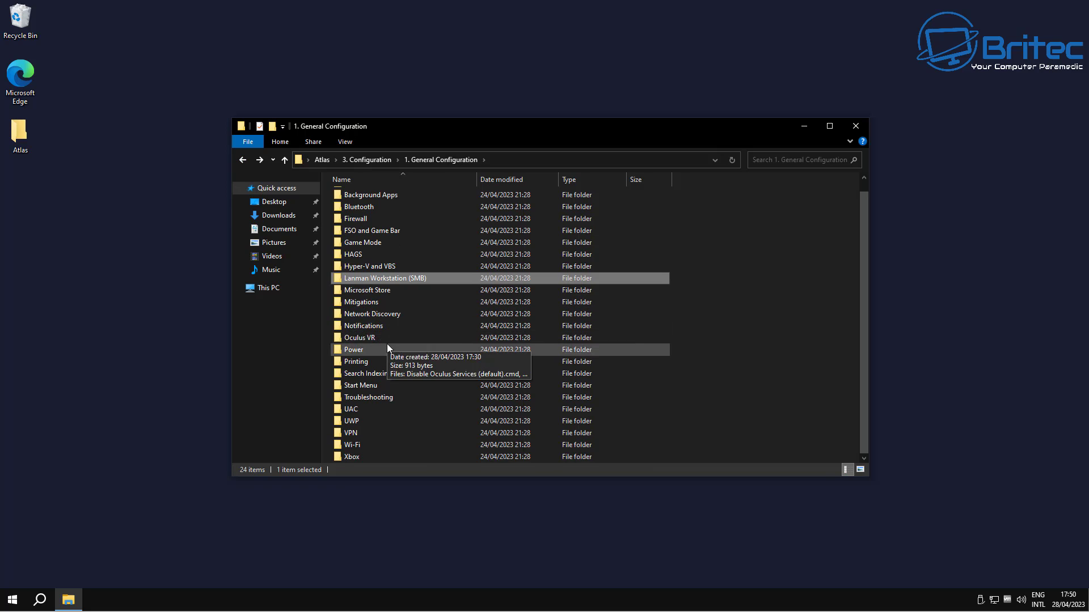
left_click(243, 160)
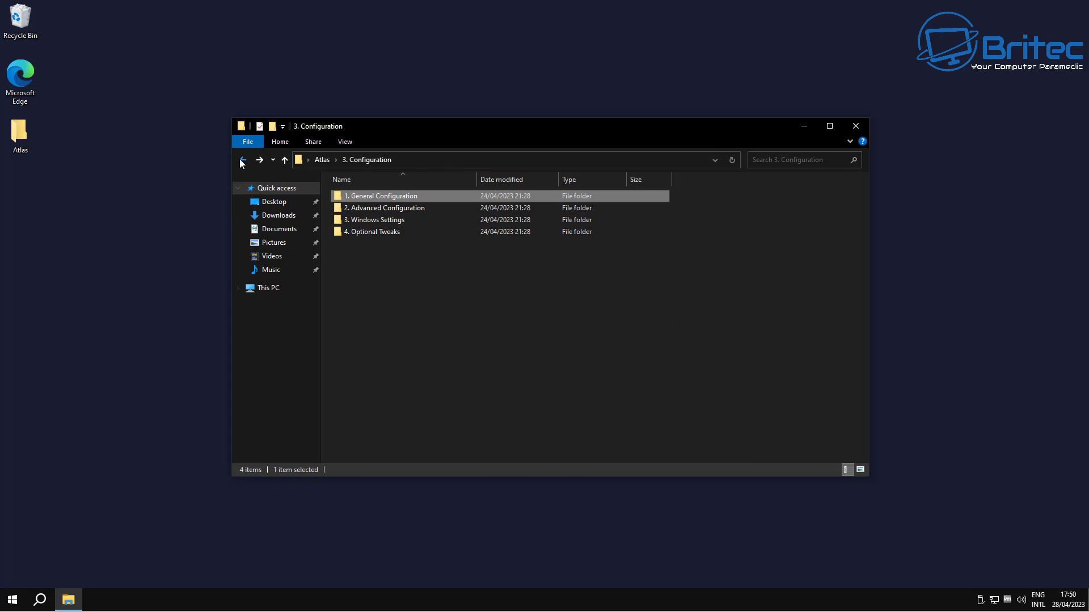
double_click(389, 220)
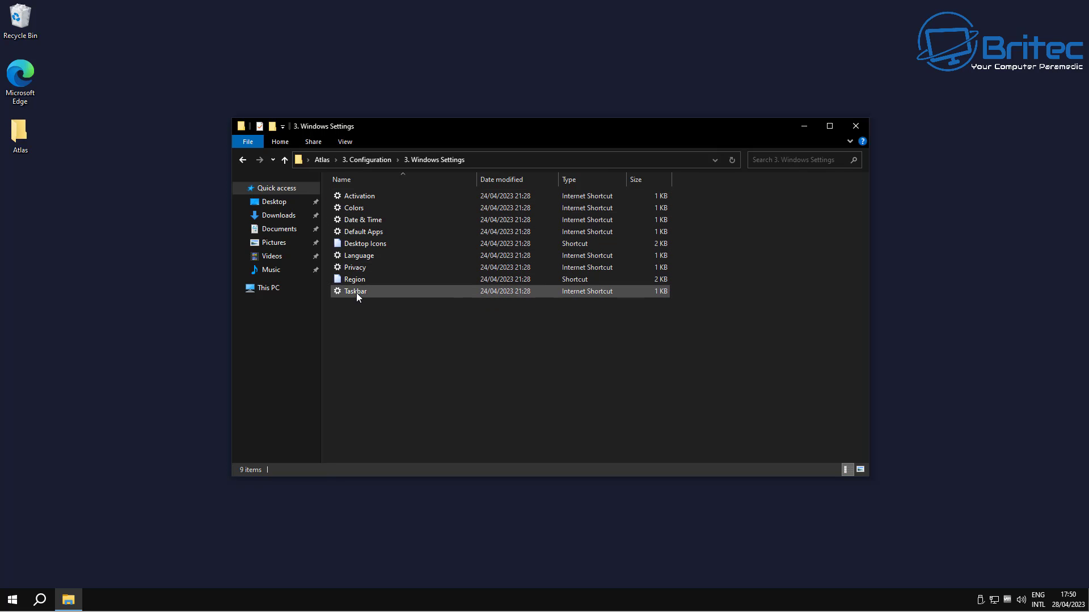
left_click(242, 160)
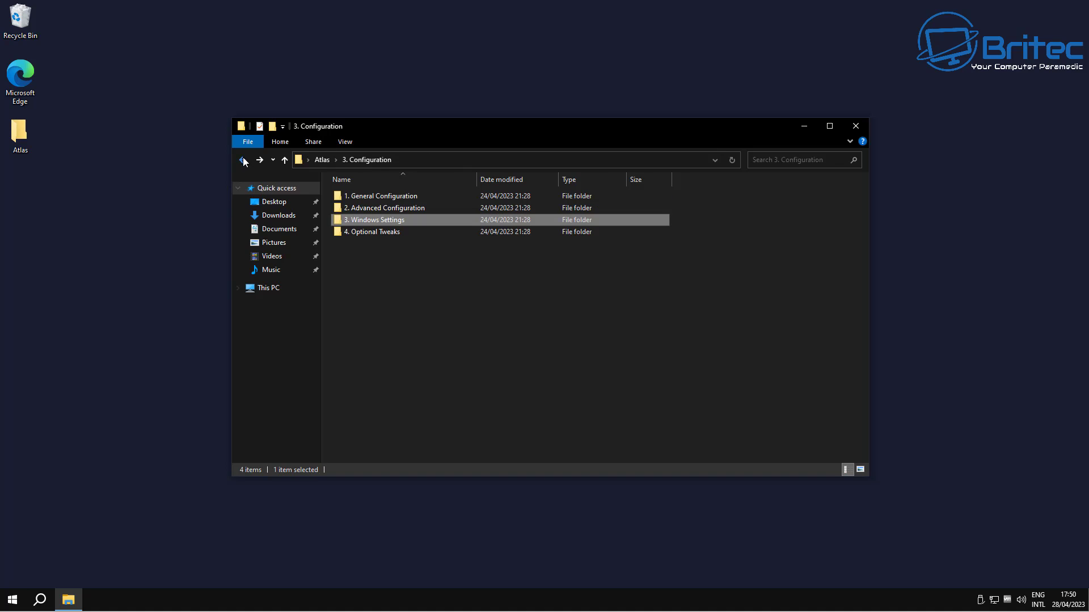
double_click(375, 233)
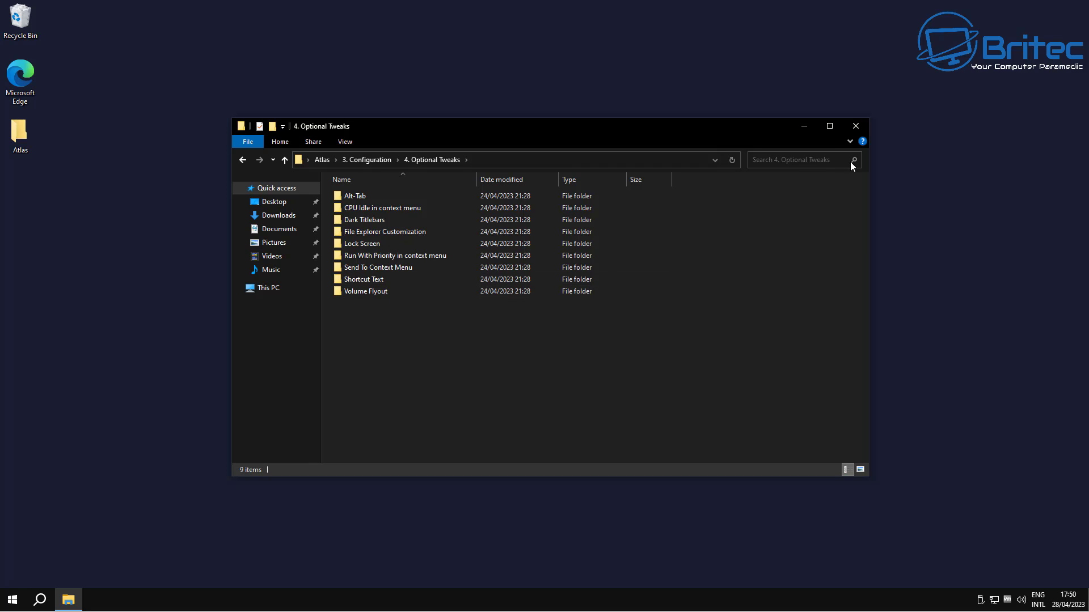
left_click(855, 127)
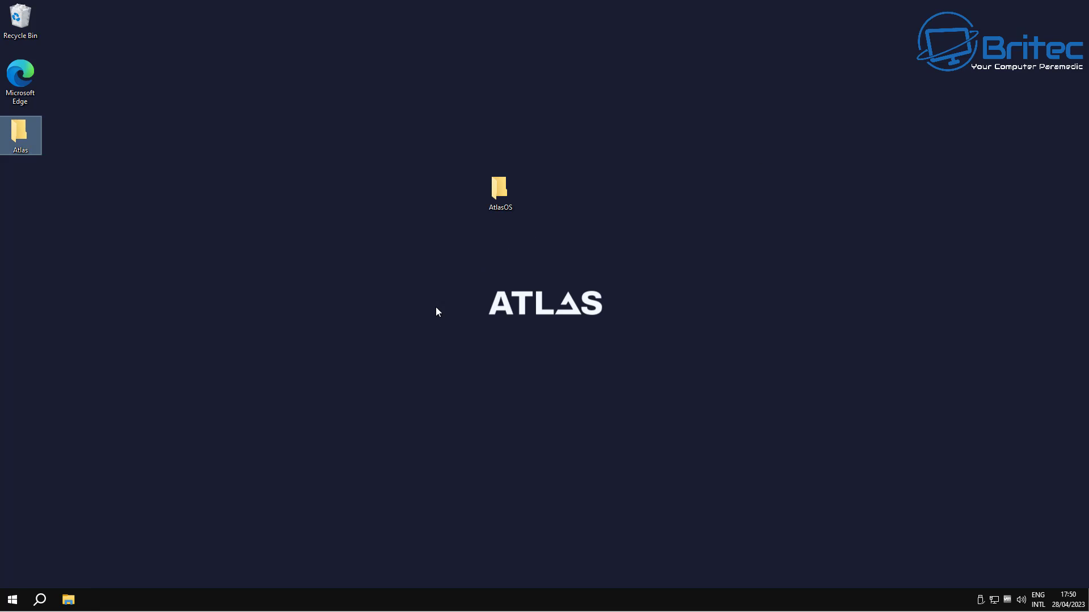
Open Windows Settings from Start and go to Update & Security > Activation.
left_click(12, 602)
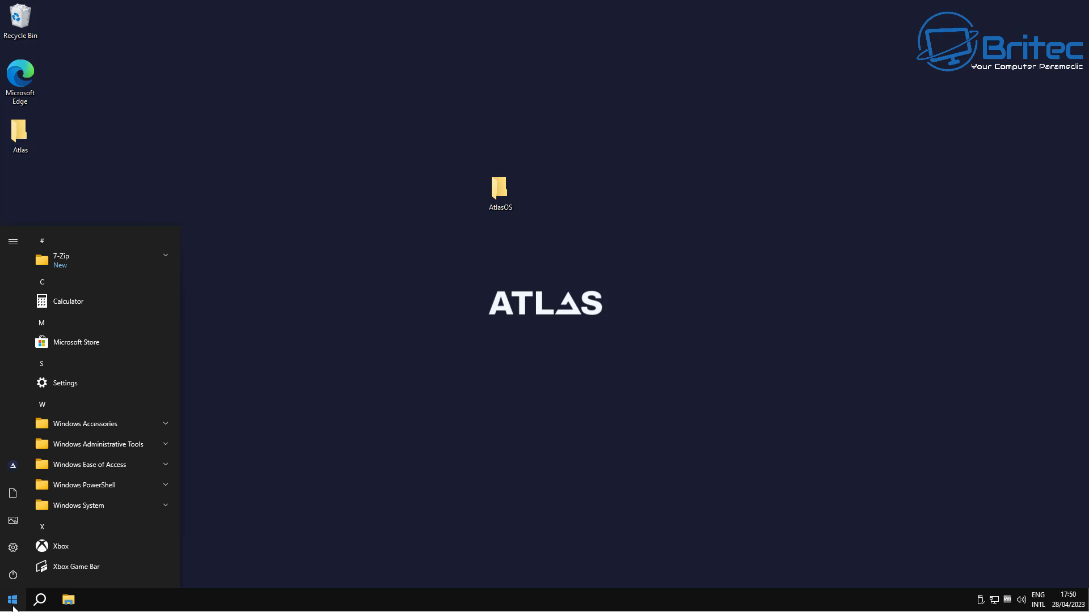
left_click(13, 548)
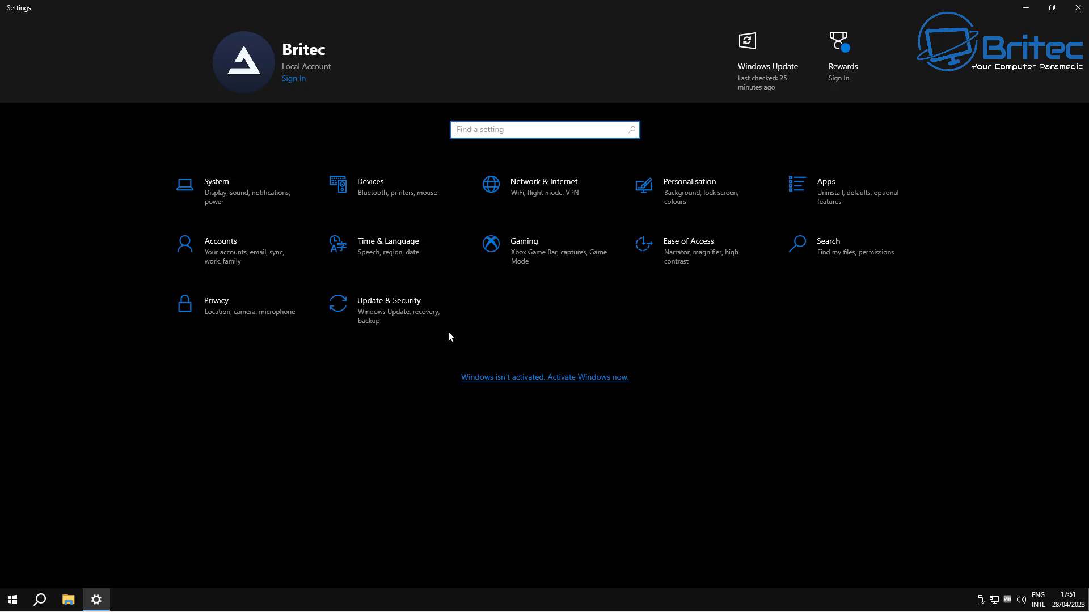
left_click(408, 313)
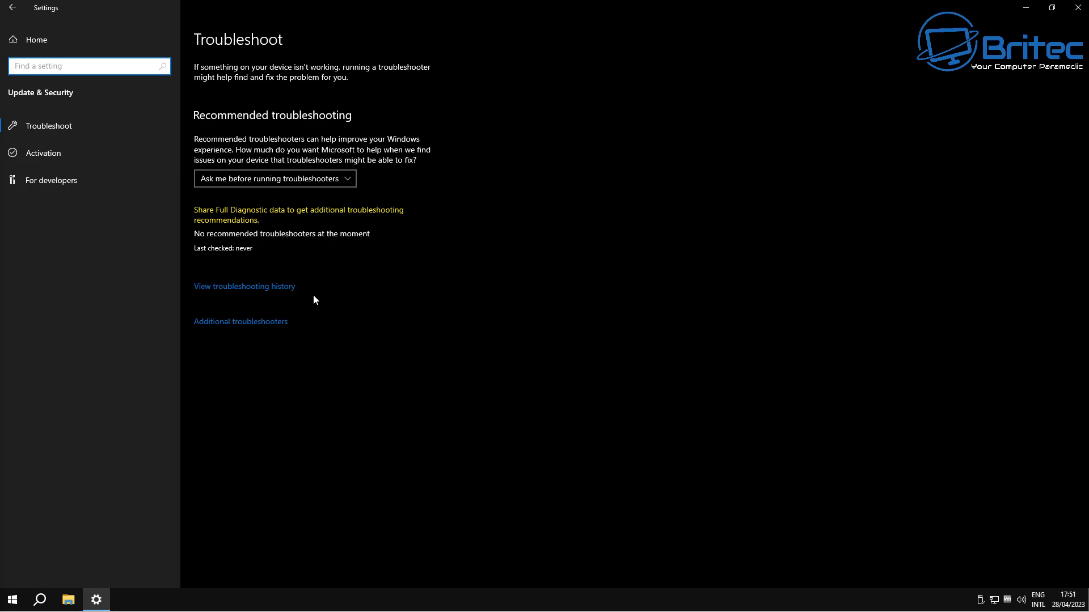
left_click(50, 158)
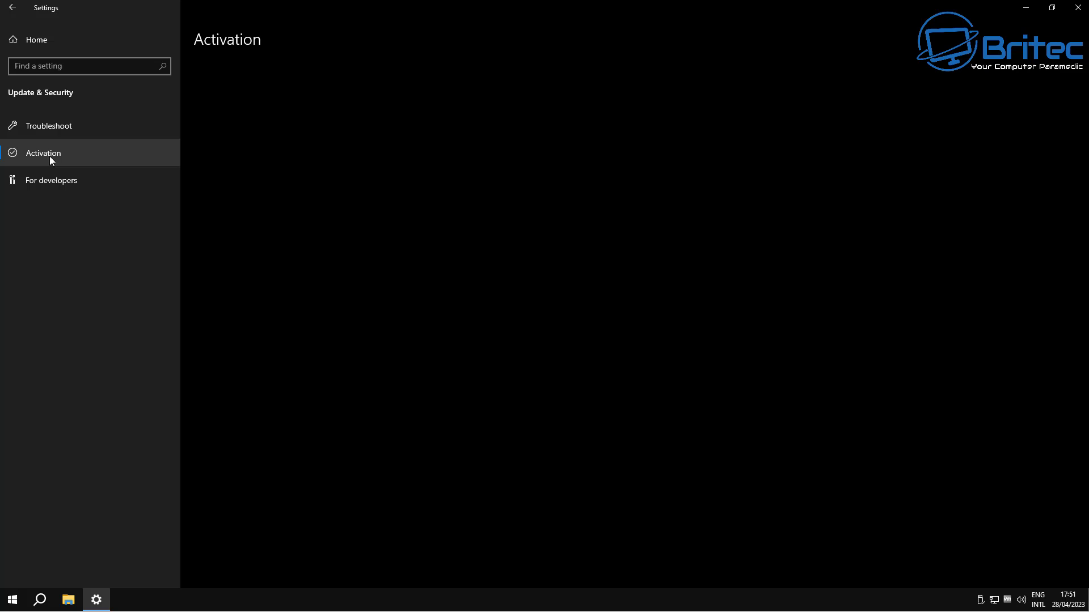
Browse Troubleshoot, Activation and For developers, noting Windows 10 Pro isn't activated, then return Home.
left_click(53, 127)
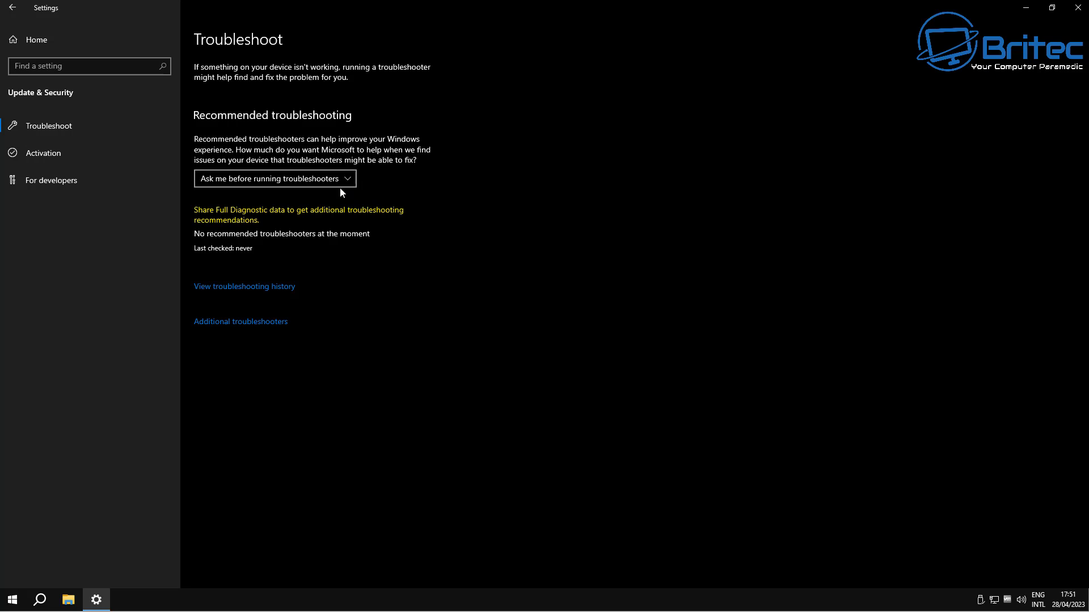
left_click(40, 155)
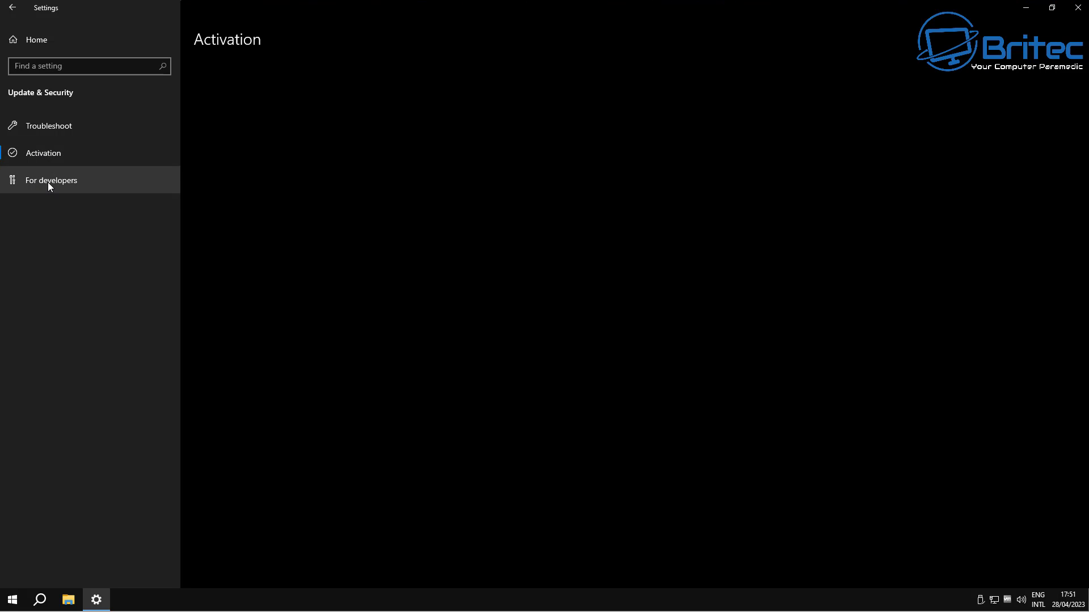
left_click(48, 182)
left_click(39, 153)
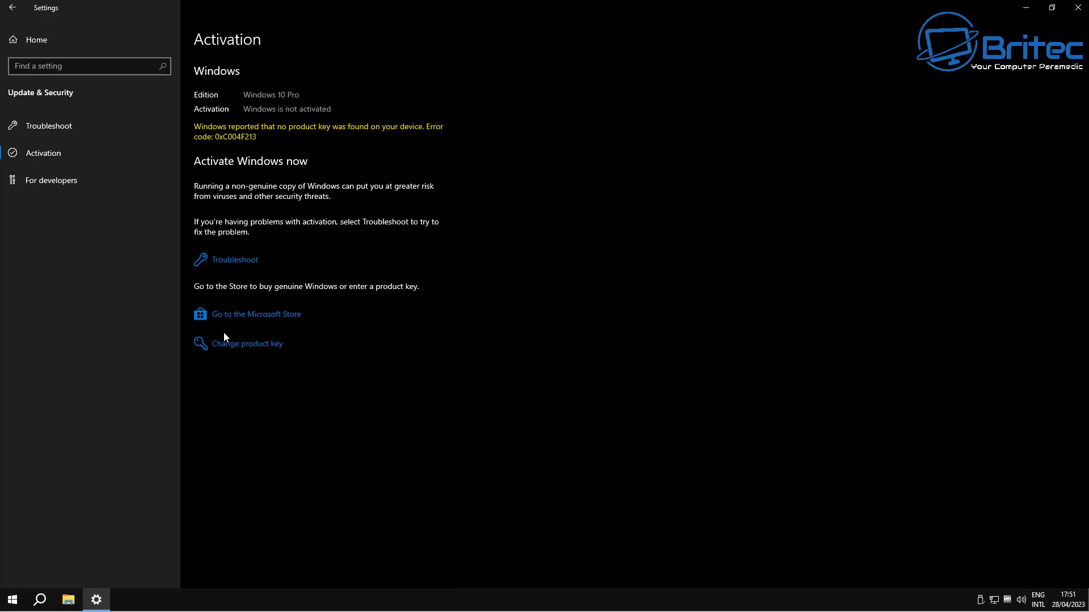
left_click(12, 7)
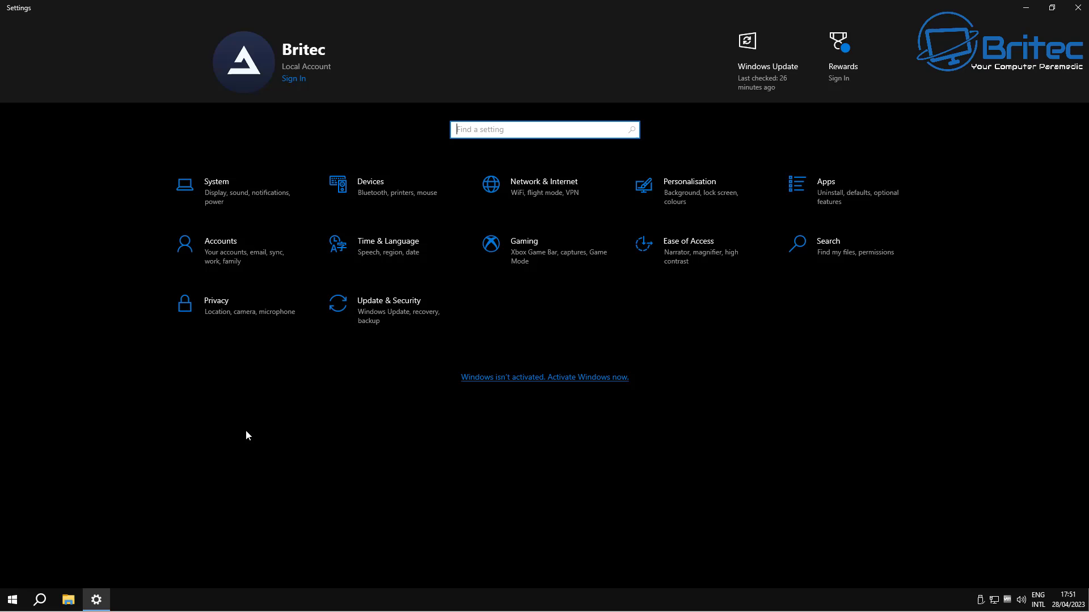
left_click(389, 315)
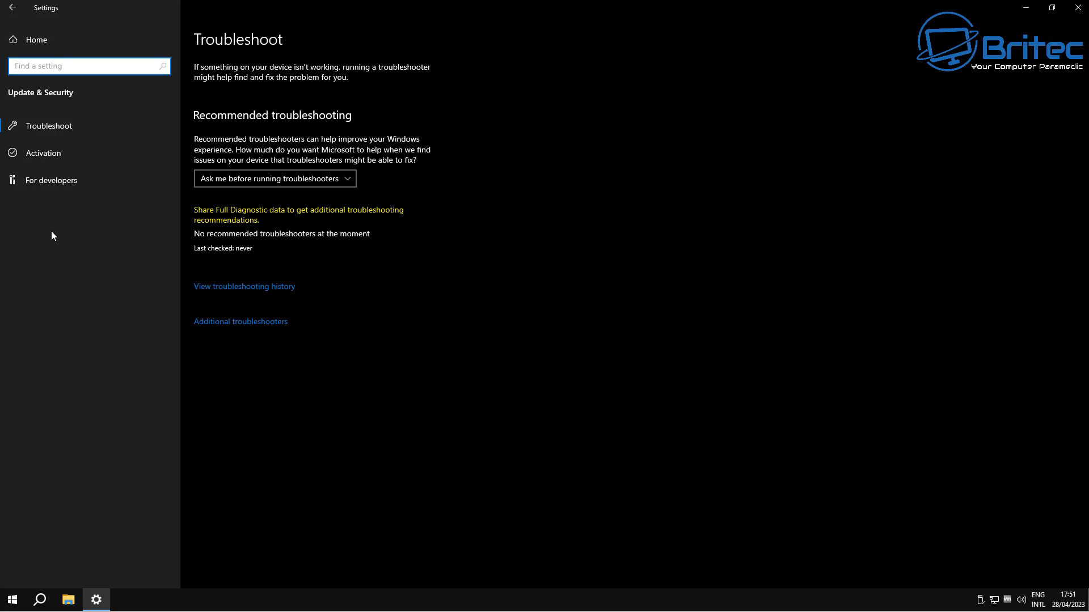
left_click(13, 11)
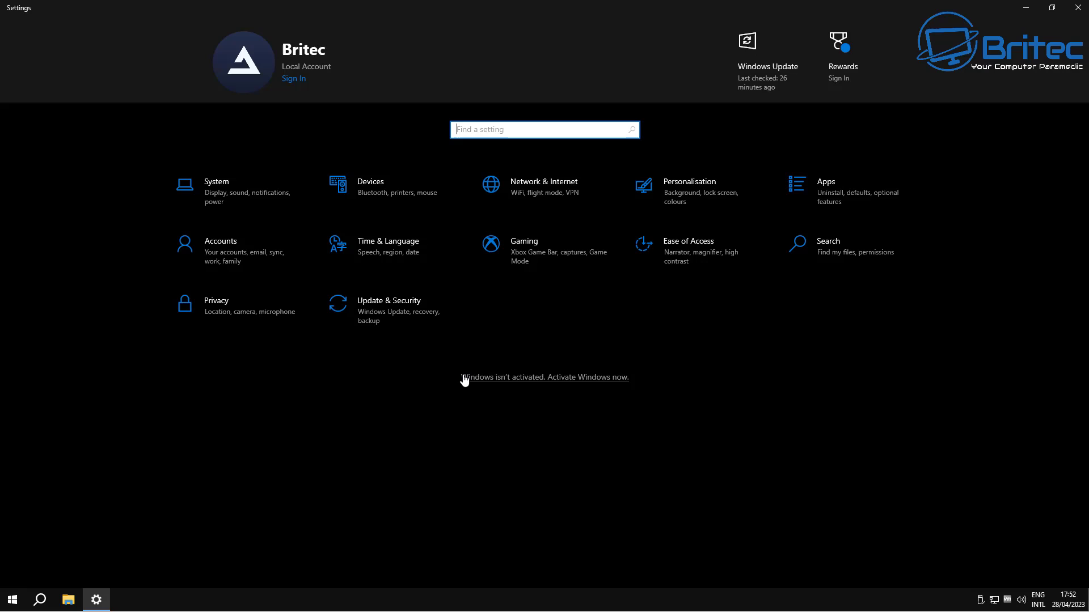
left_click(391, 315)
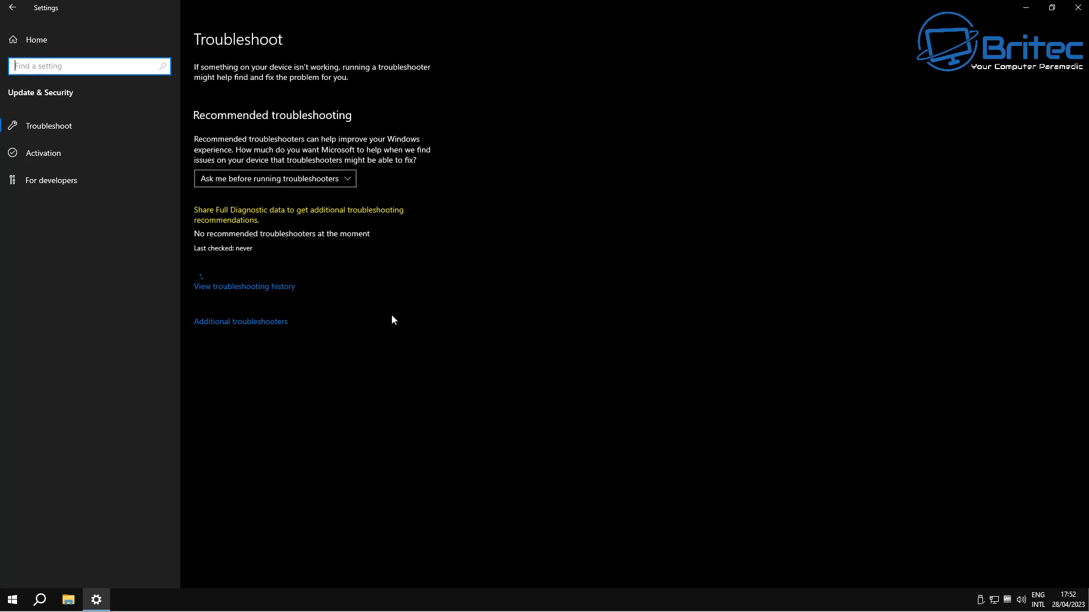
left_click(13, 12)
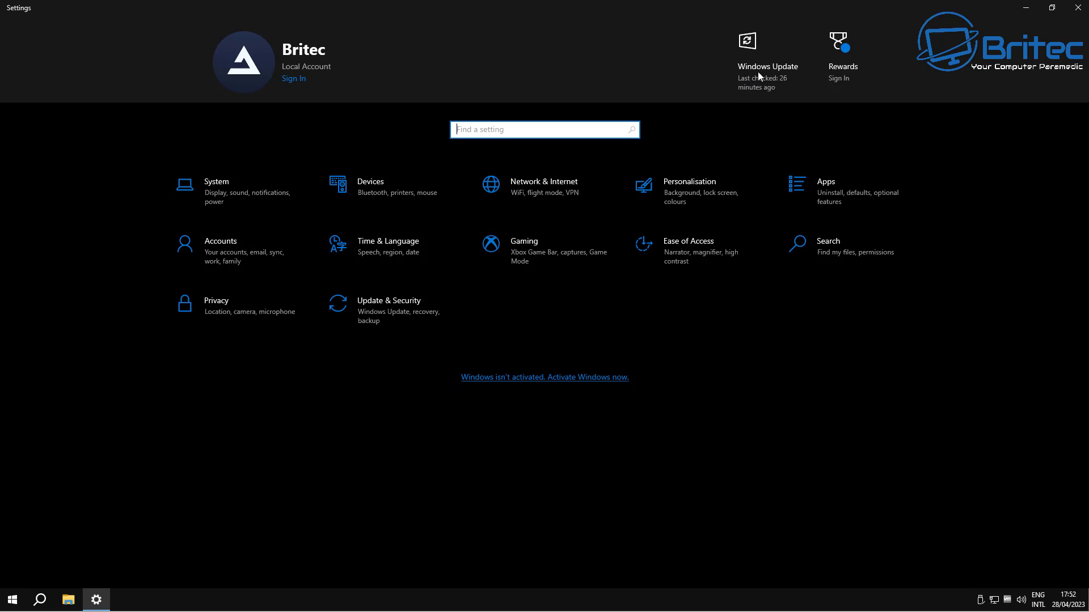
left_click(219, 314)
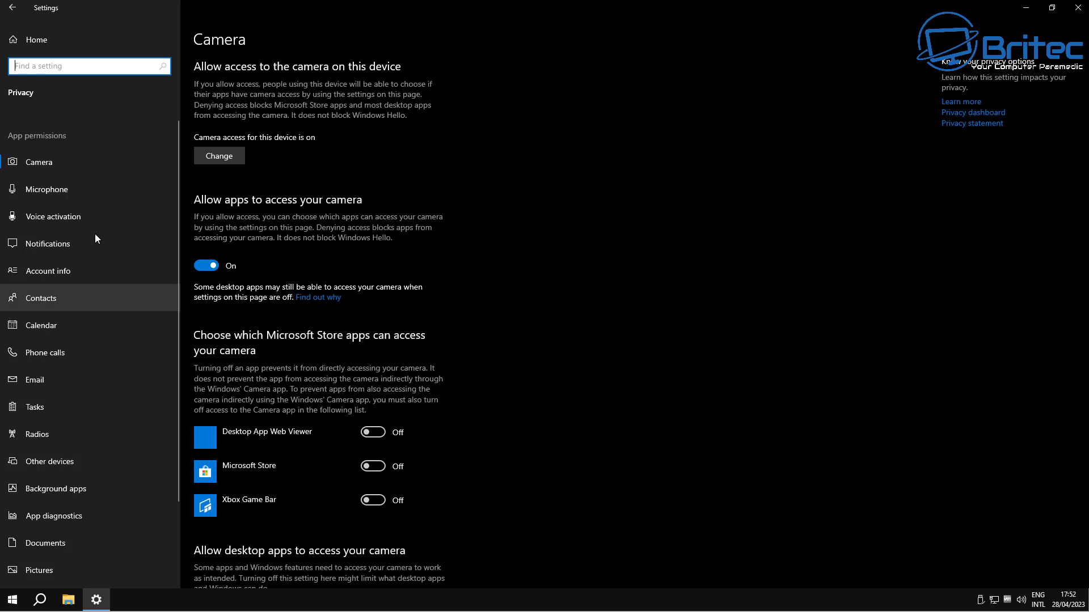
left_click(51, 192)
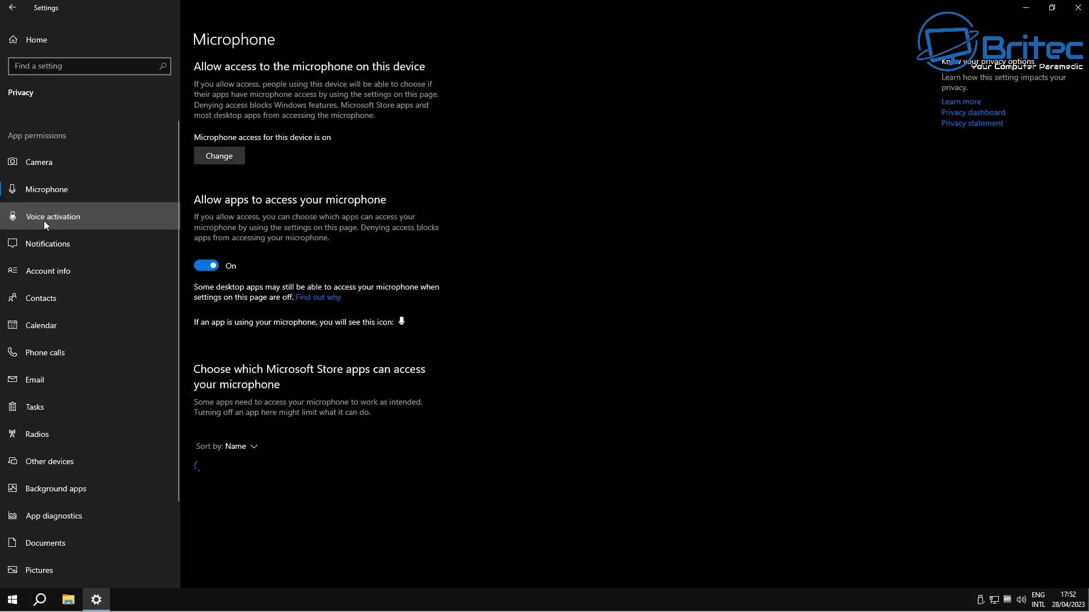
left_click(43, 219)
left_click(44, 248)
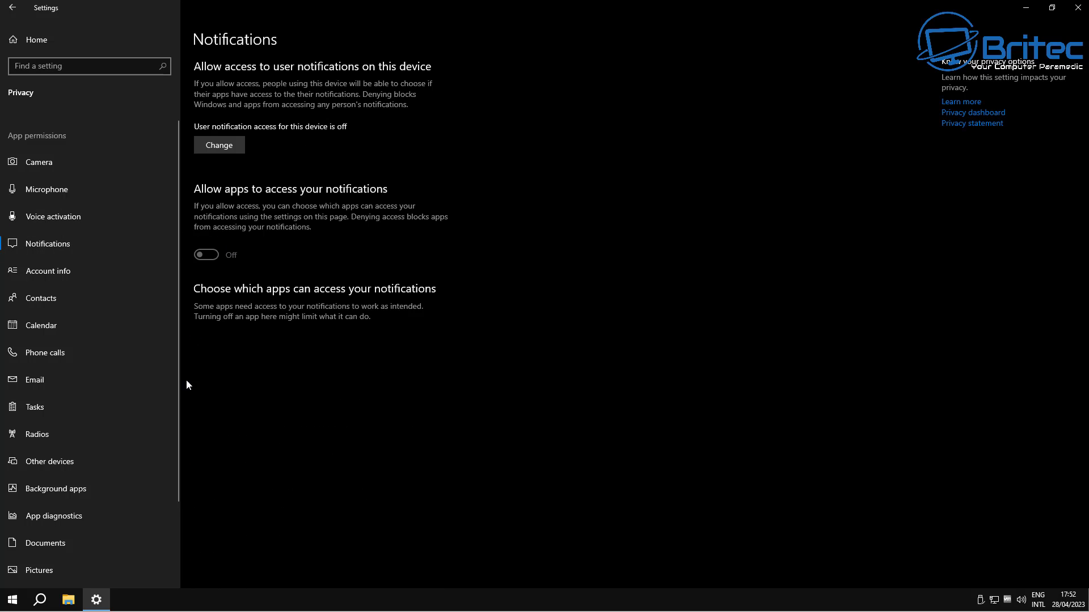
left_click(52, 271)
left_click(40, 299)
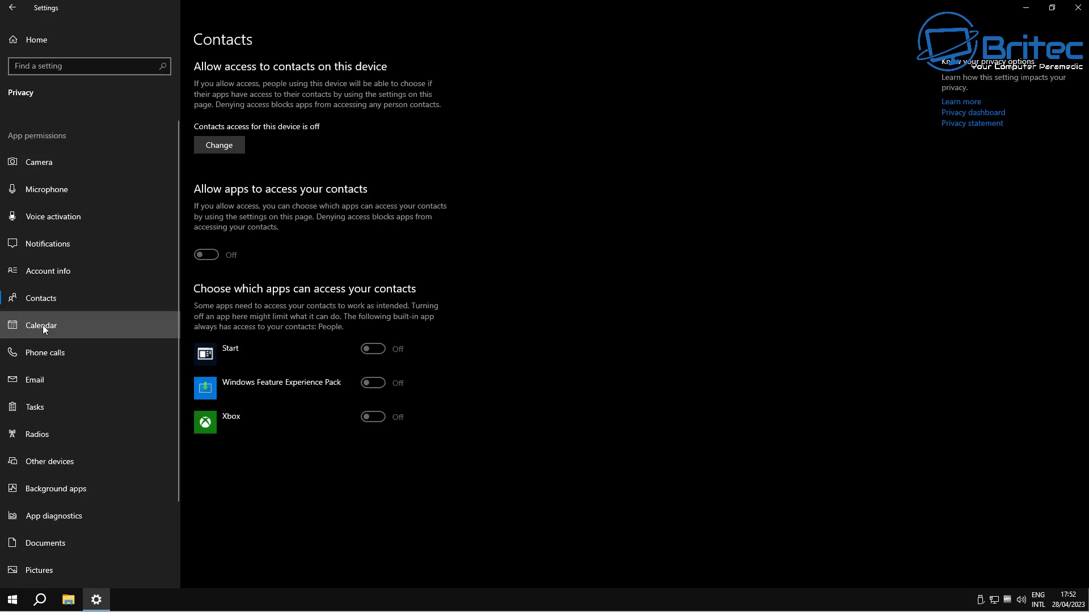
left_click(42, 325)
left_click(41, 352)
scroll(52, 383, "down", 2)
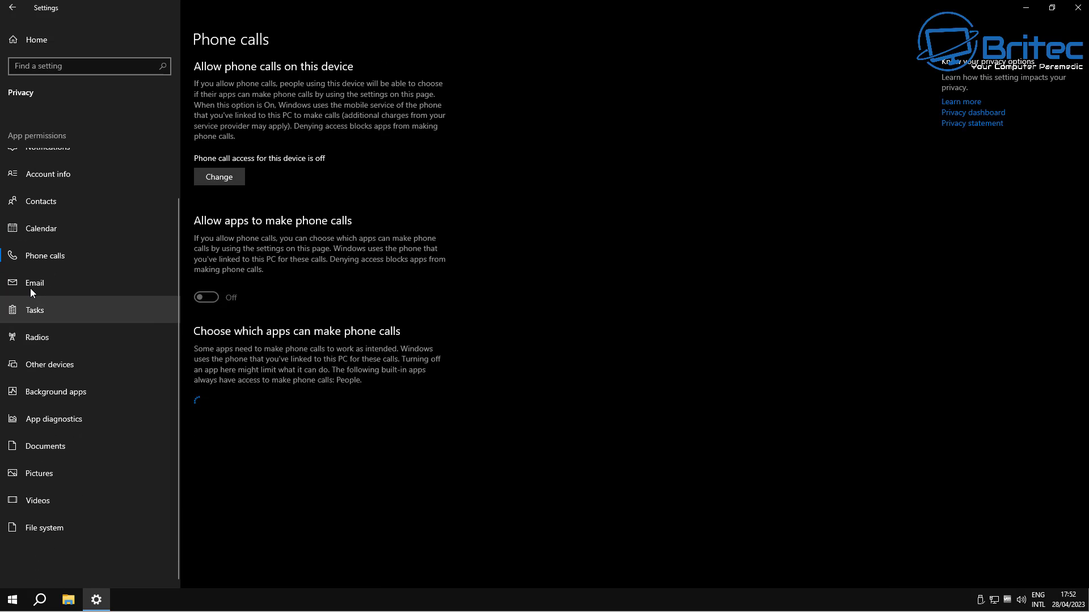
left_click(30, 287)
left_click(29, 309)
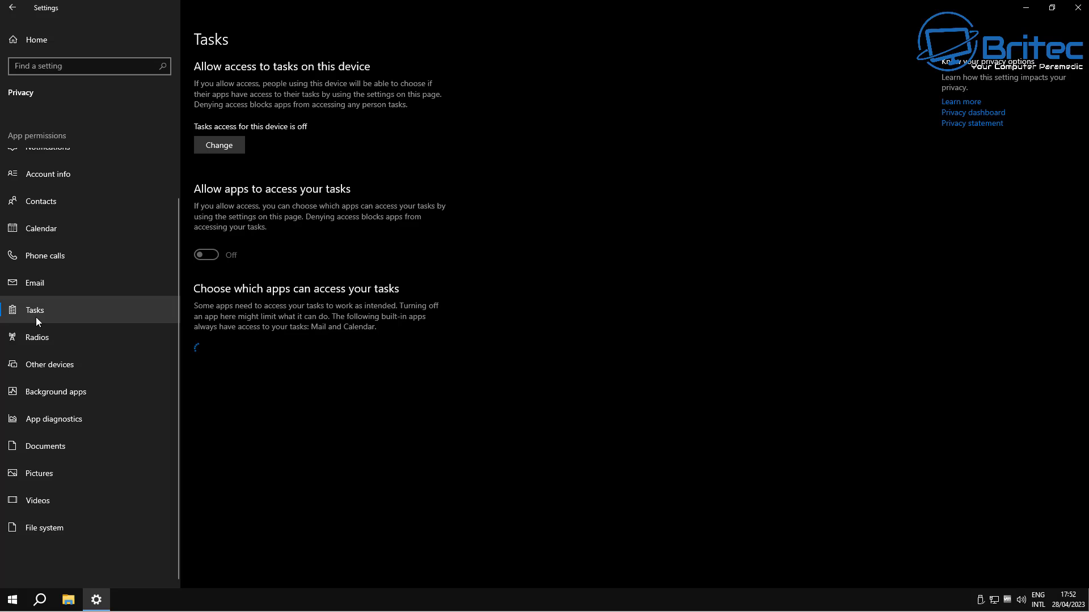
left_click(35, 336)
left_click(33, 363)
left_click(34, 416)
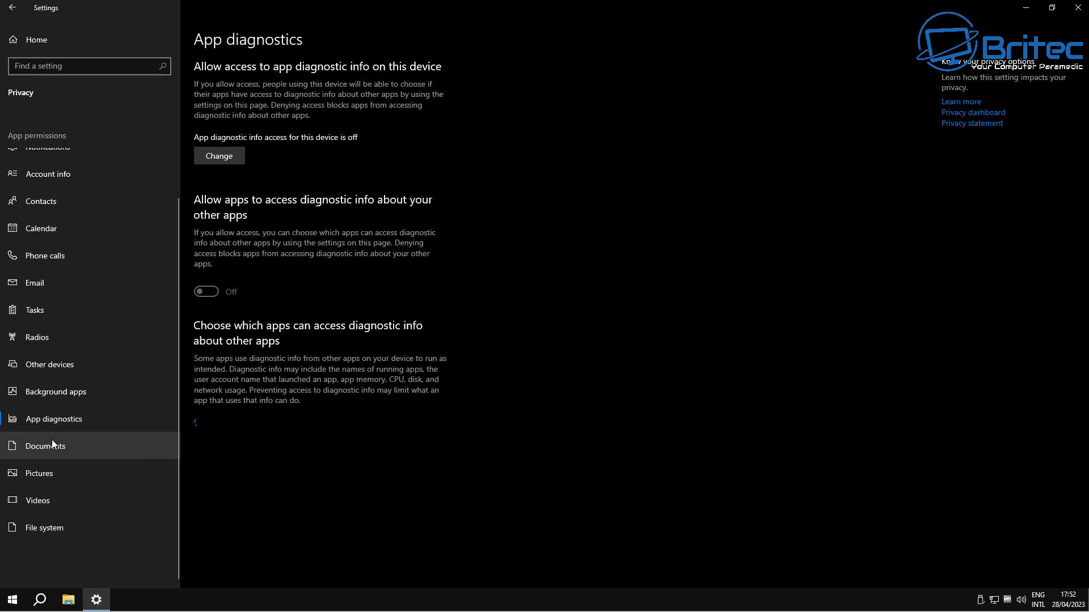
left_click(37, 441)
left_click(33, 477)
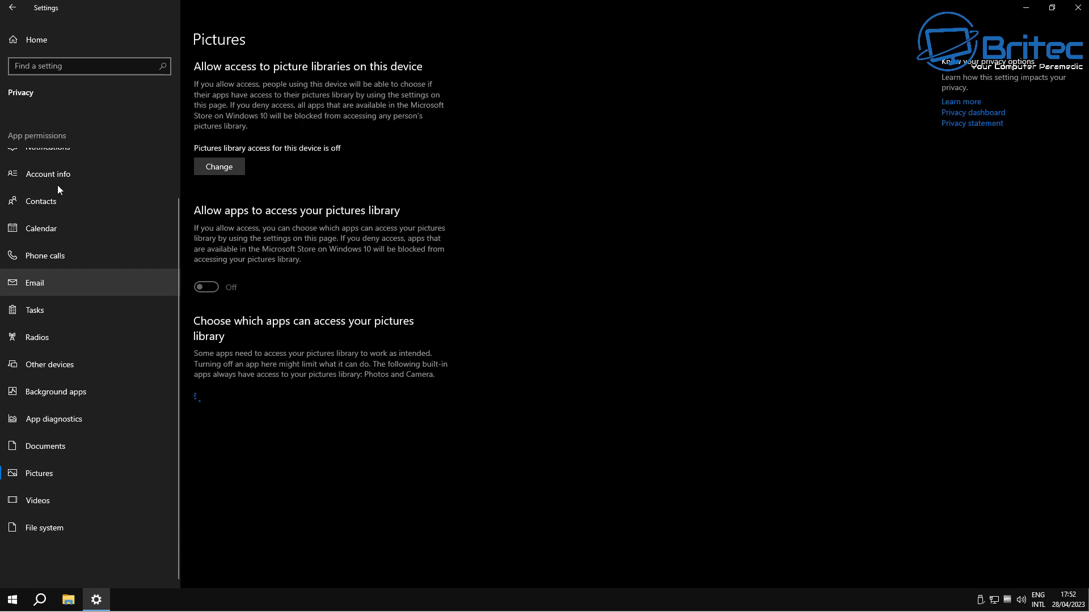
left_click(17, 46)
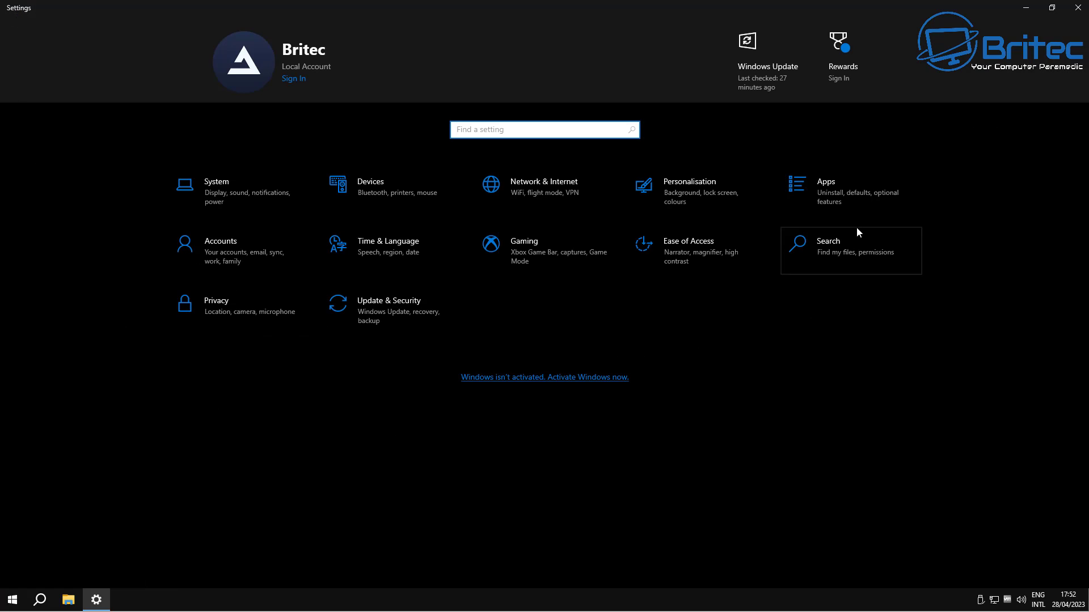
Open Apps & features and scroll through the list of 30 installed apps.
left_click(842, 192)
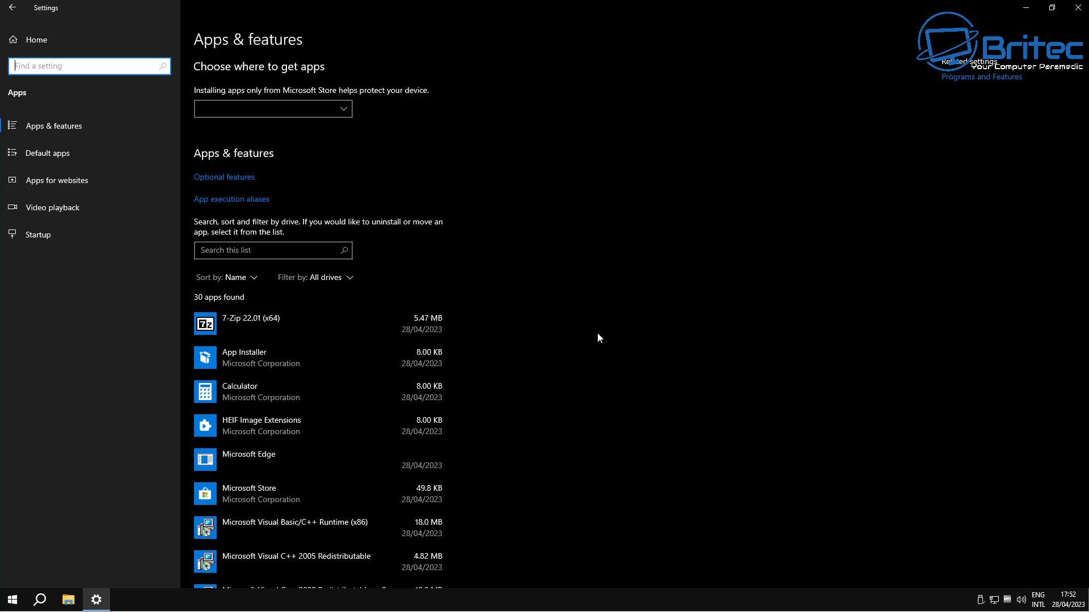
scroll(516, 335, "down", 5)
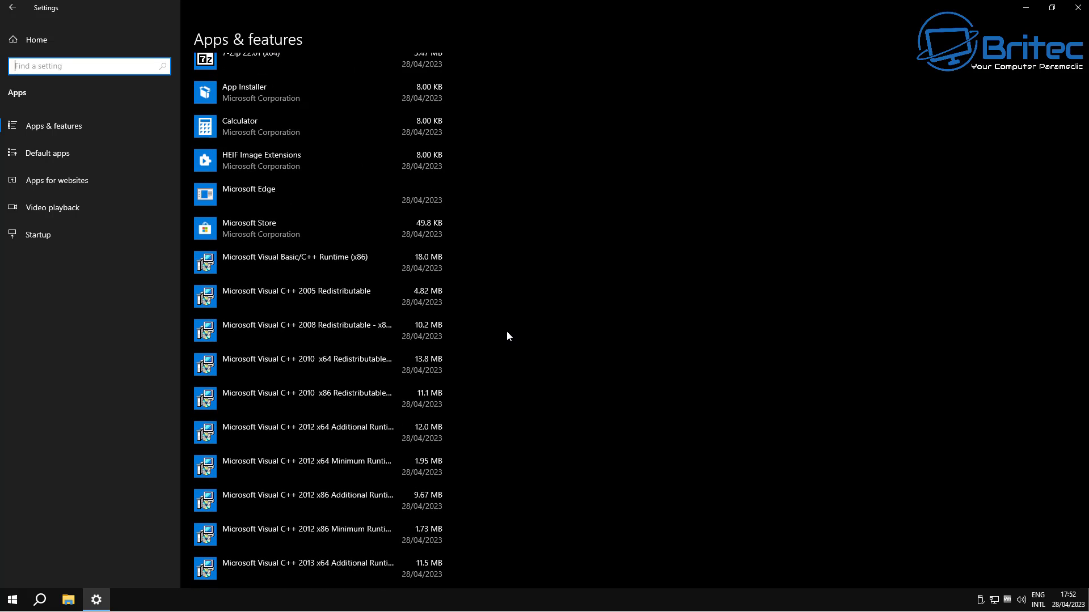
scroll(339, 496, "down", 8)
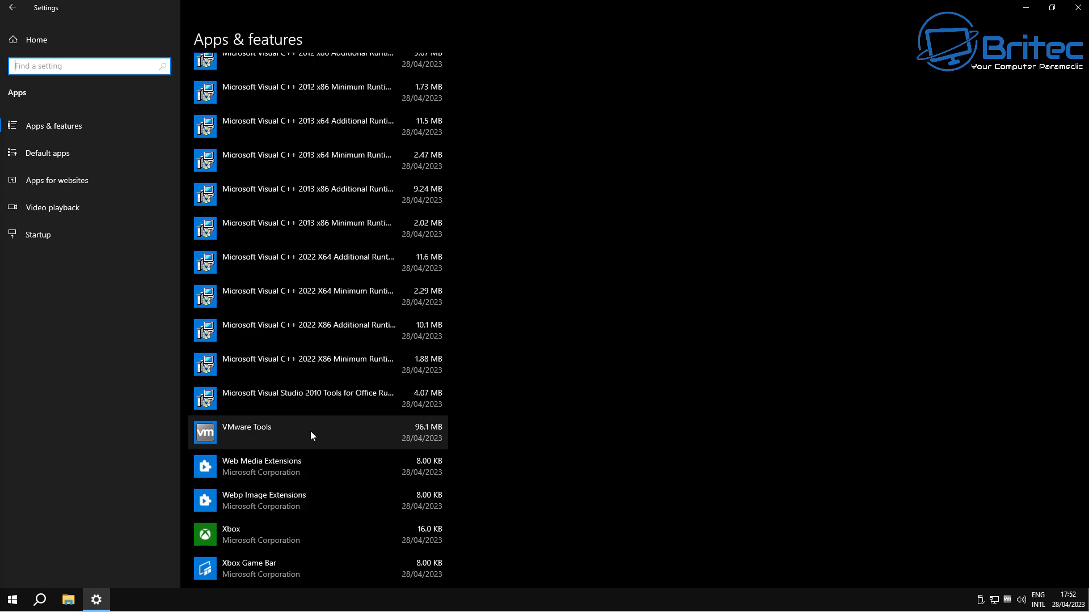
scroll(311, 434, "down", 3)
scroll(278, 454, "up", 15)
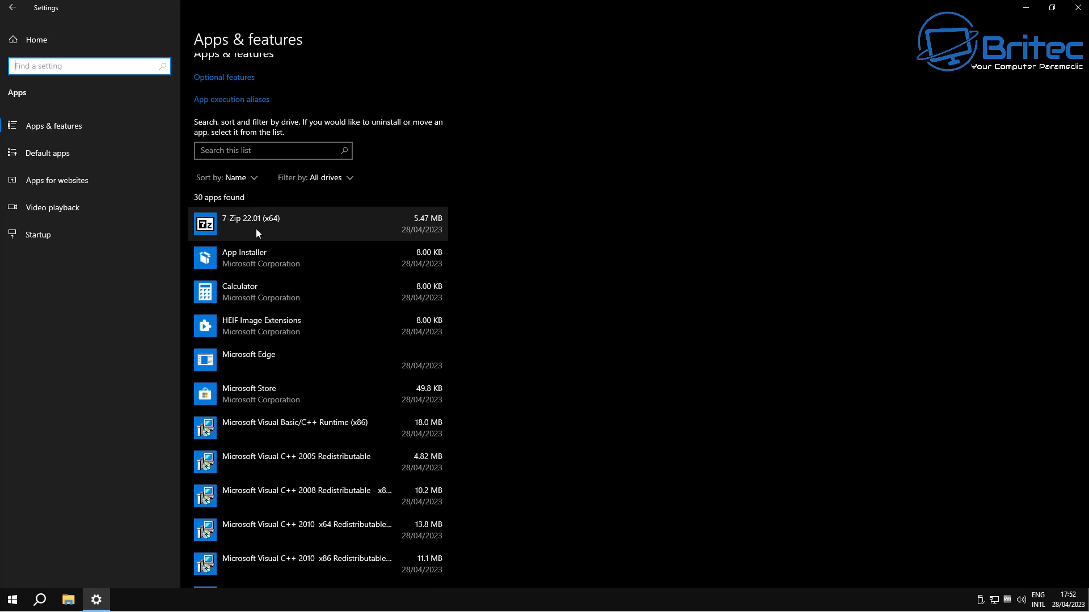
Visit Default apps, Apps for websites and Video playback, then return to Settings home.
left_click(74, 158)
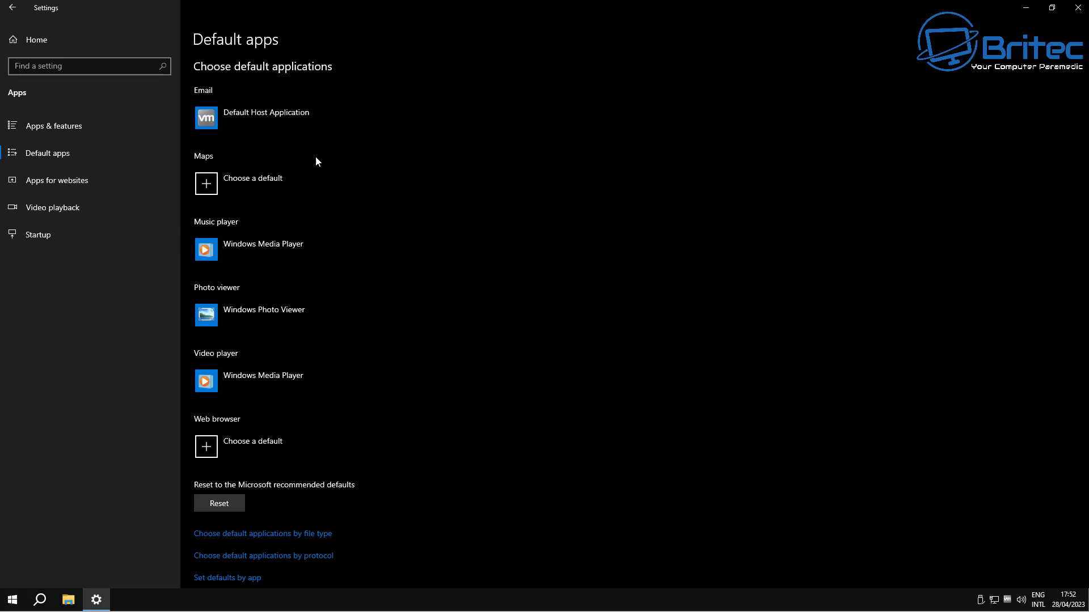
left_click(72, 182)
left_click(74, 208)
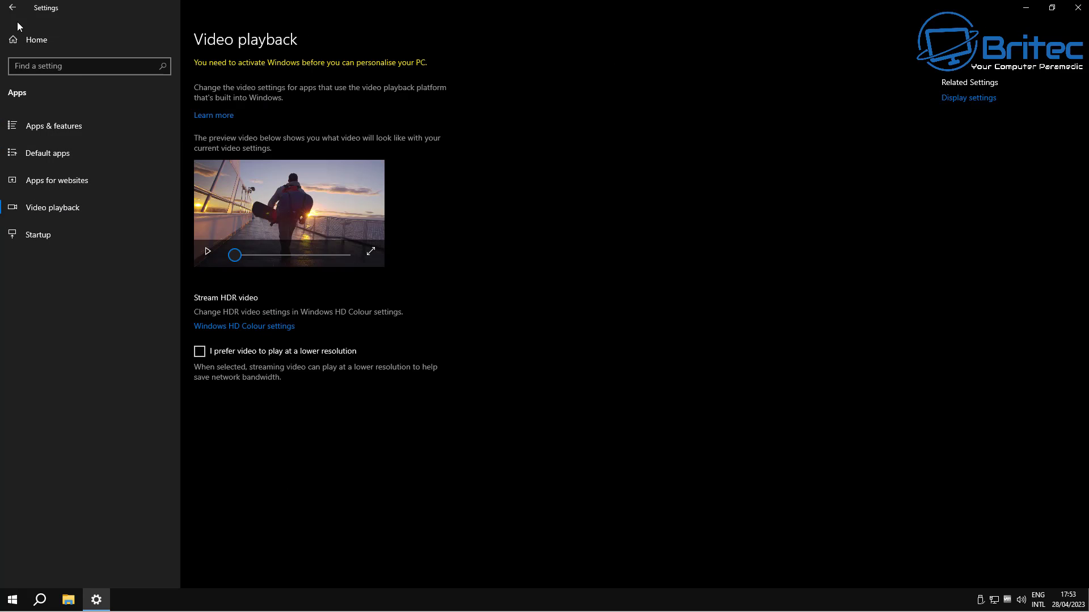
left_click(12, 7)
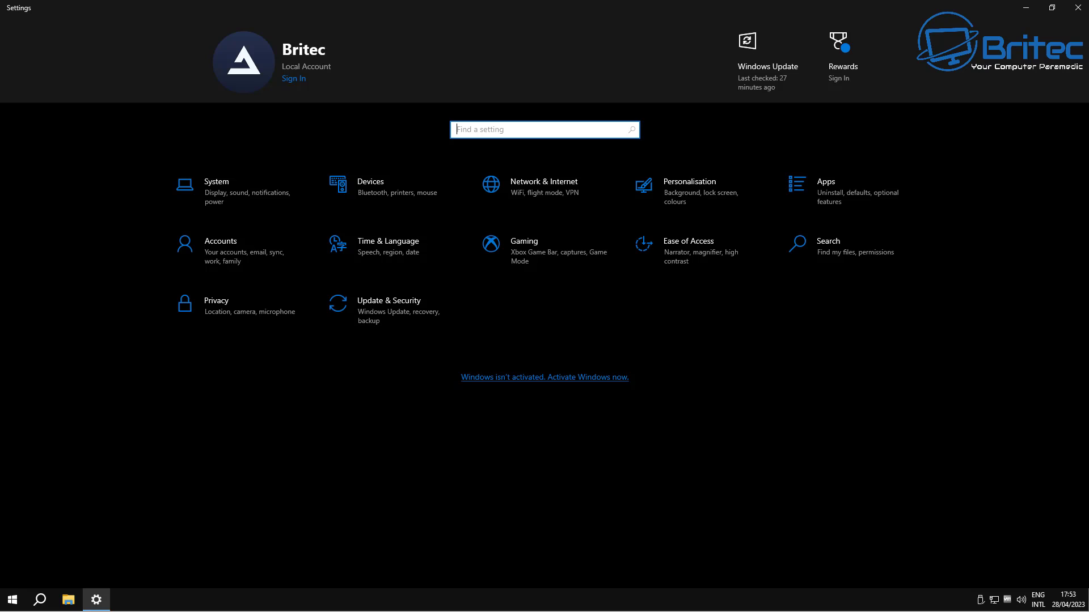
Close Settings and search Windows for 'con' so Control Panel shows as the best match.
left_click(1078, 7)
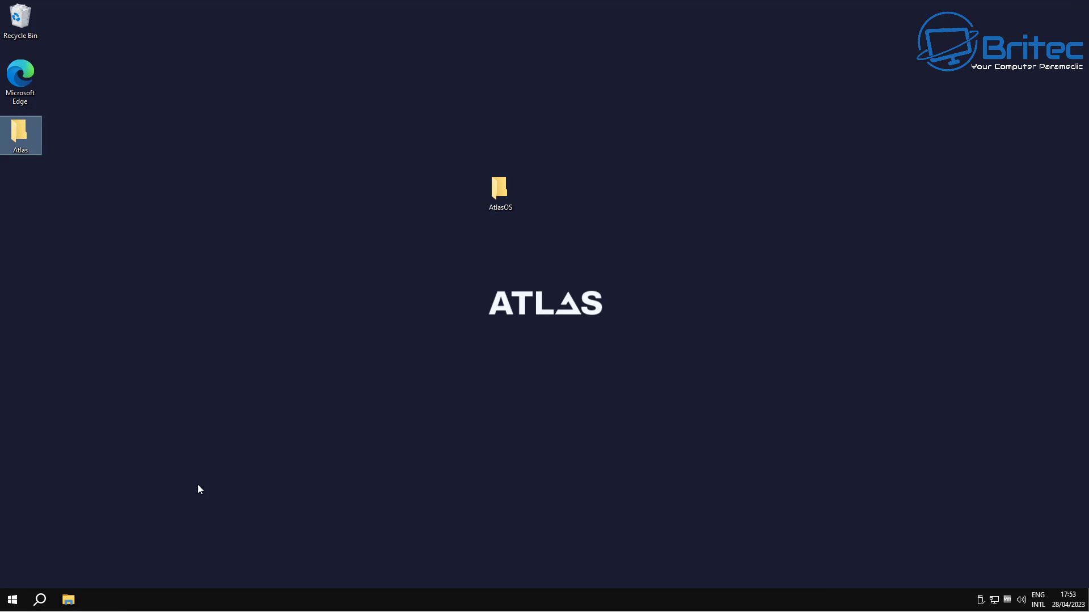
left_click(13, 601)
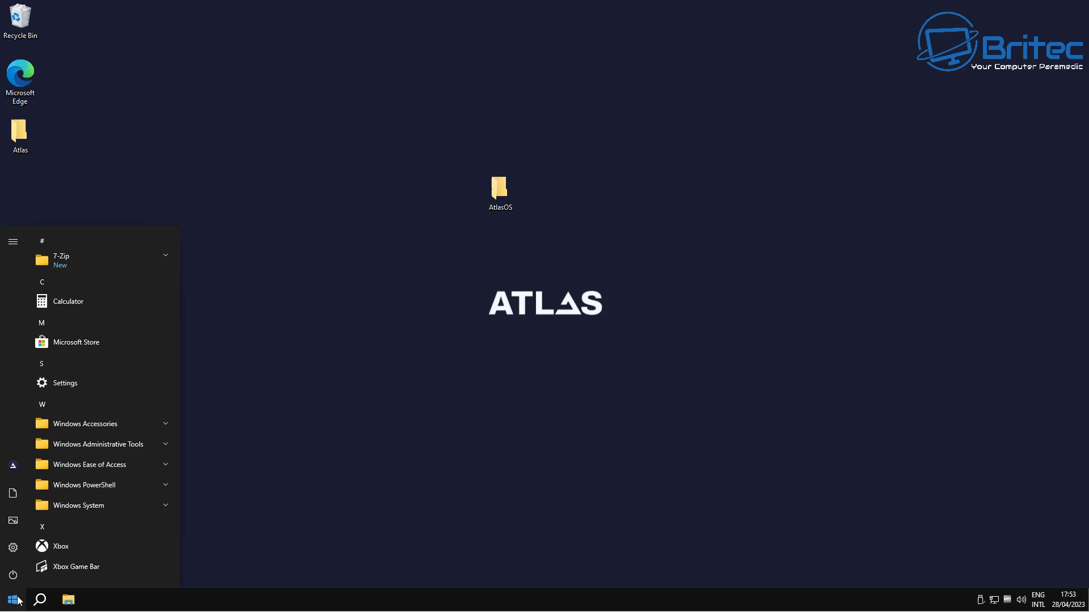
right_click(12, 601)
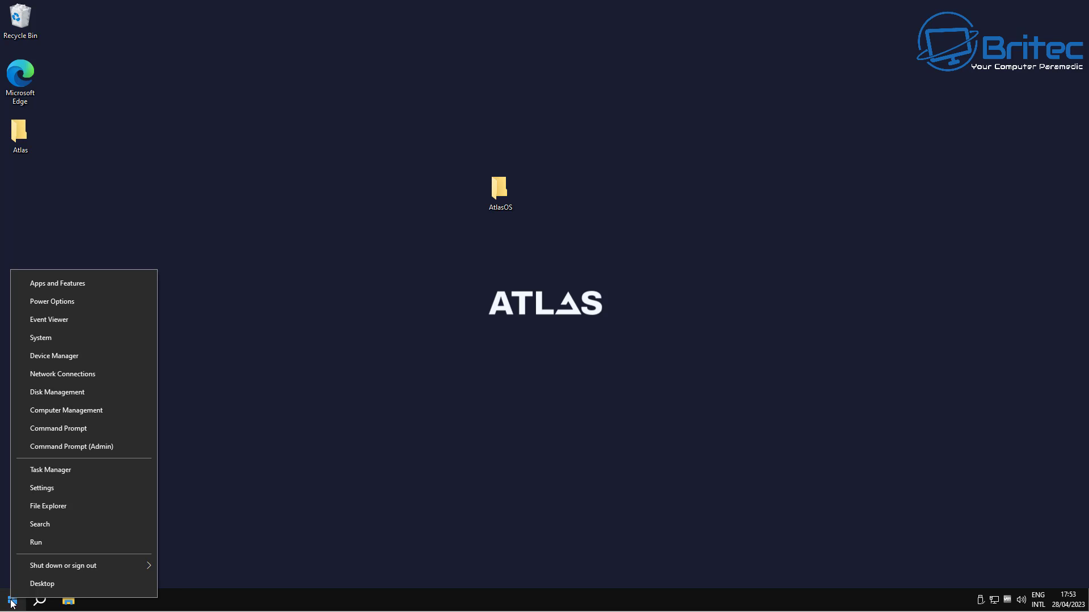
left_click(12, 601)
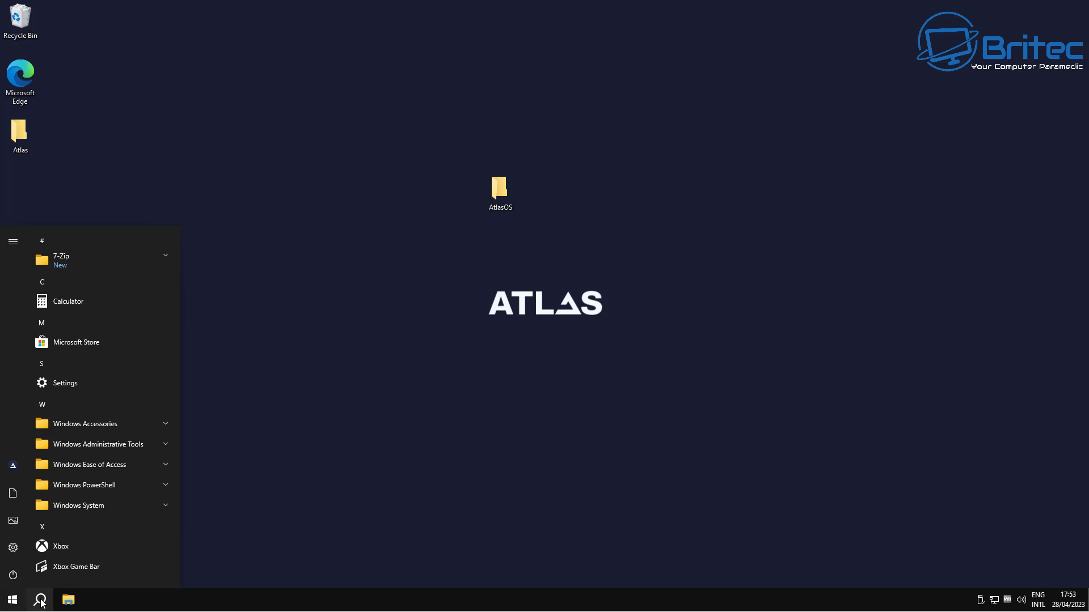
left_click(40, 600)
type("c")
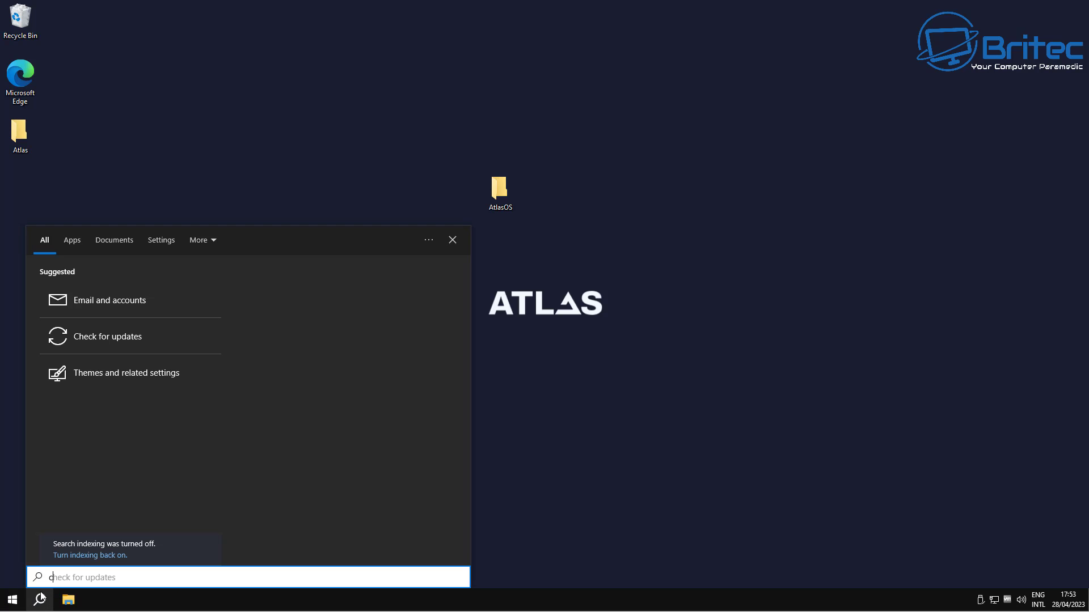
type("on")
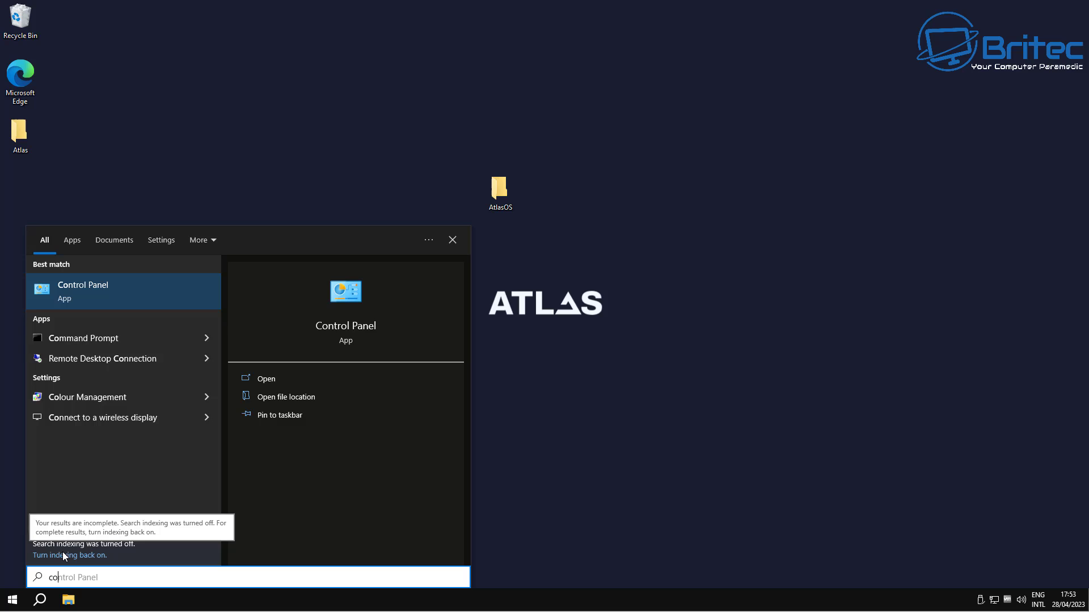
Open Control Panel and view the local Administrator account under User Accounts > User Accounts.
left_click(94, 286)
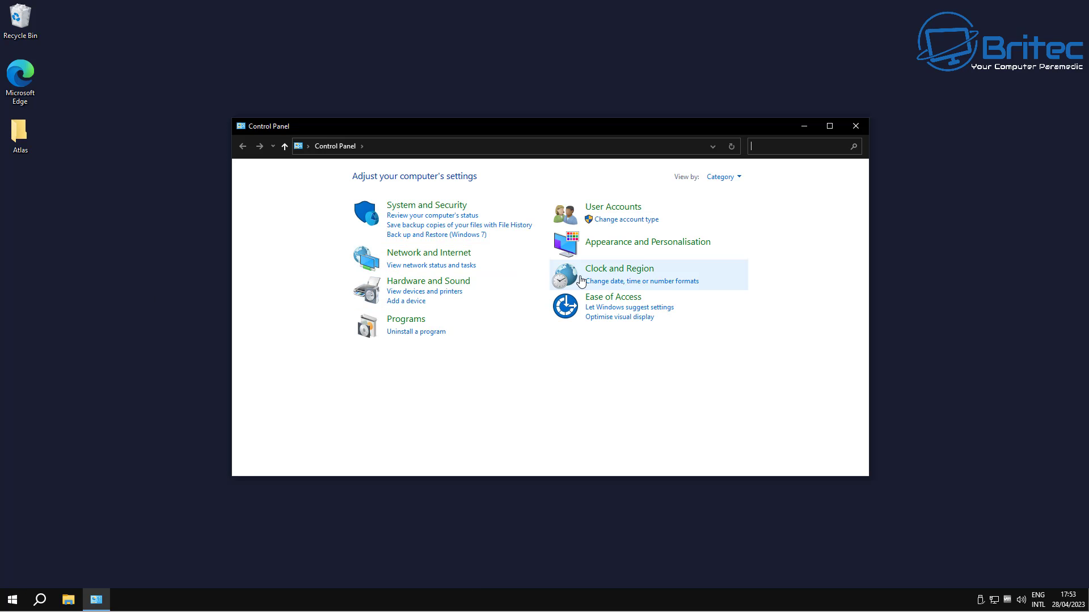
left_click(621, 210)
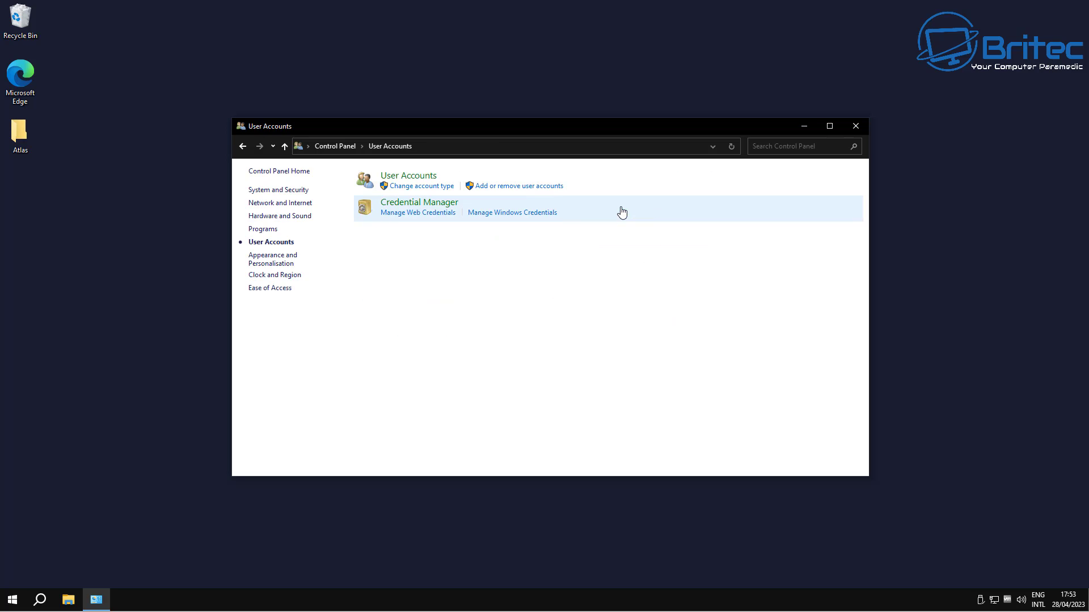
left_click(413, 177)
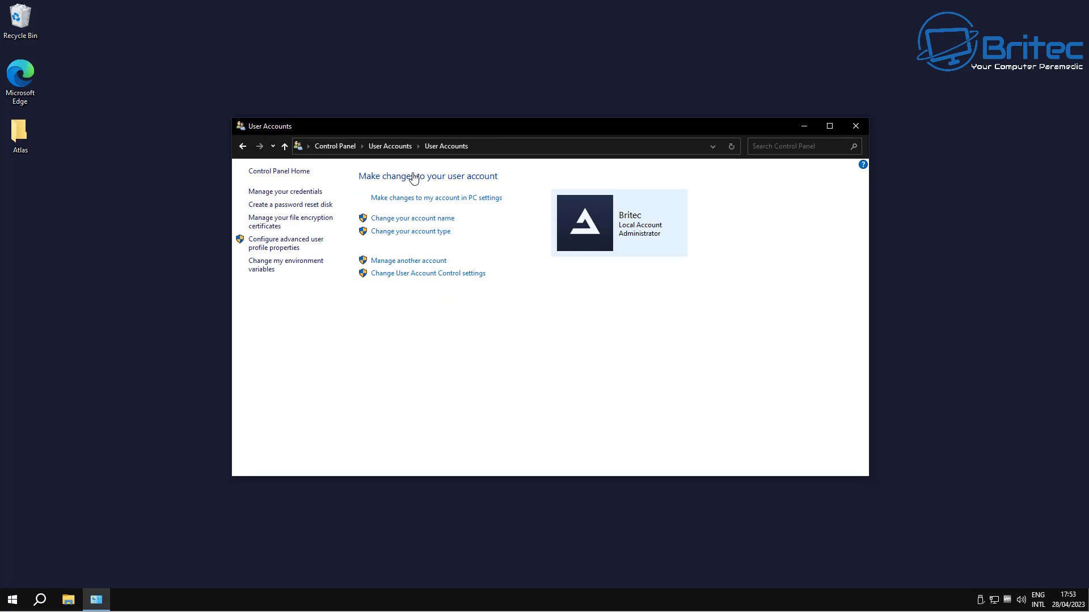
left_click(431, 274)
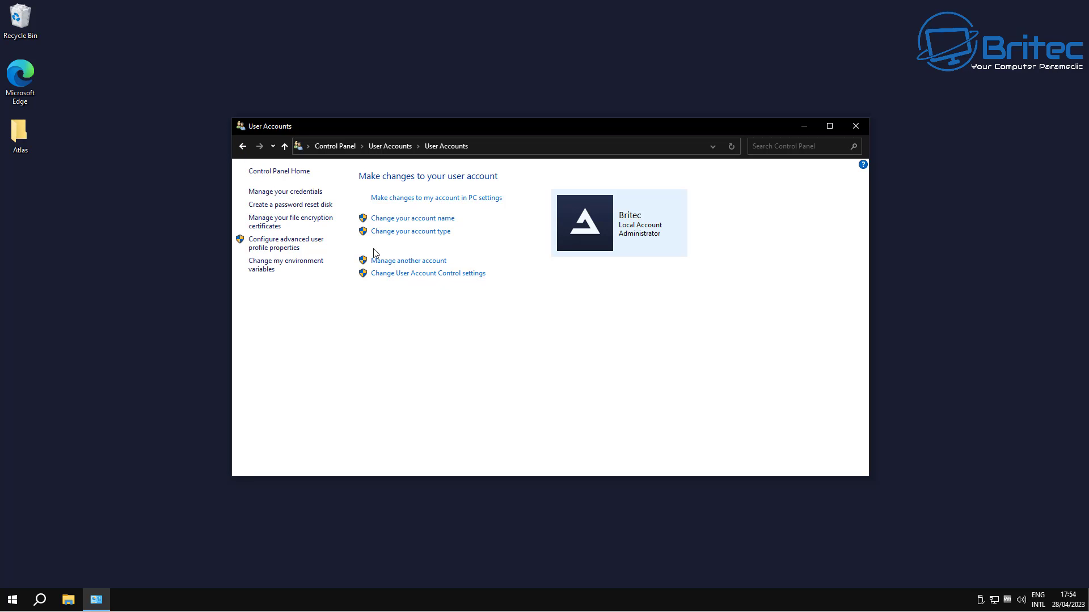
Go back to the Control Panel home, then reveal the Atlas desktop with Win+D.
left_click(242, 147)
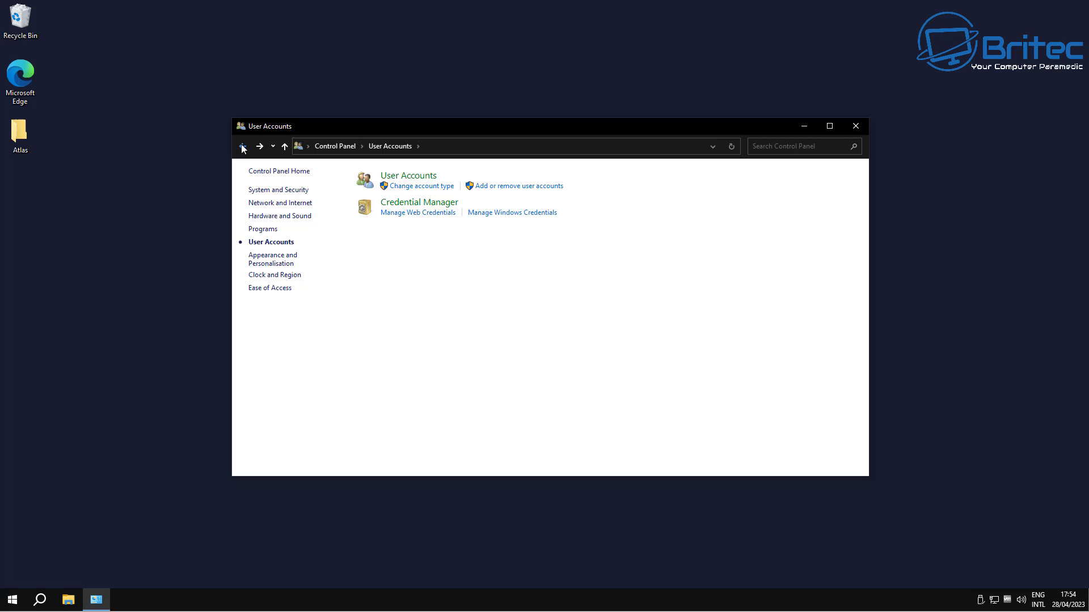
left_click(243, 147)
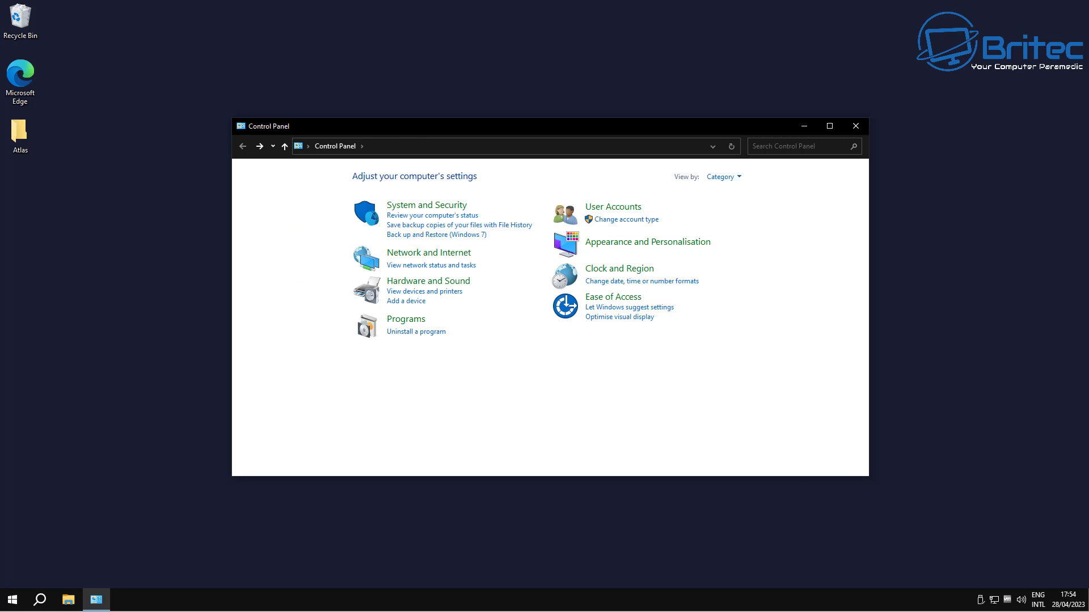
key("super+d")
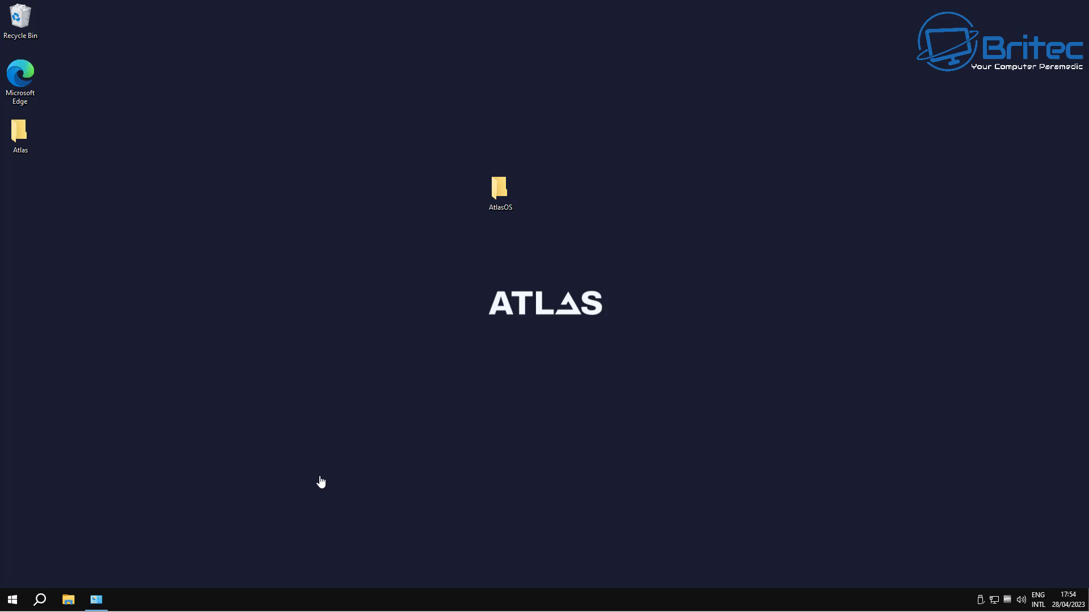
Reopen Settings from the 'Check for updates' search suggestion, showing Windows Update last checked 29 minutes ago.
left_click(39, 603)
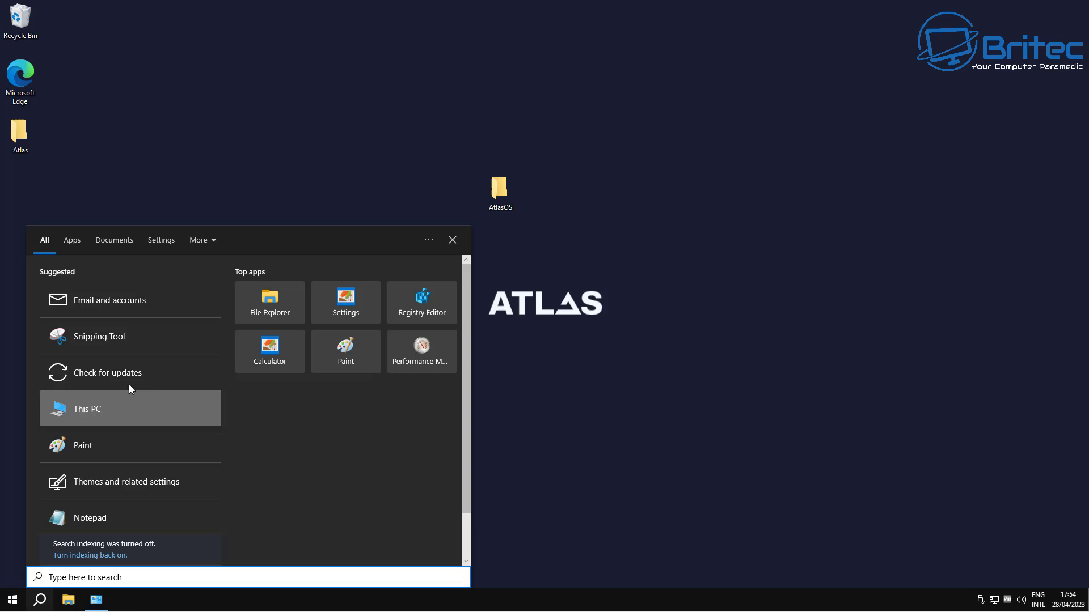
left_click(130, 379)
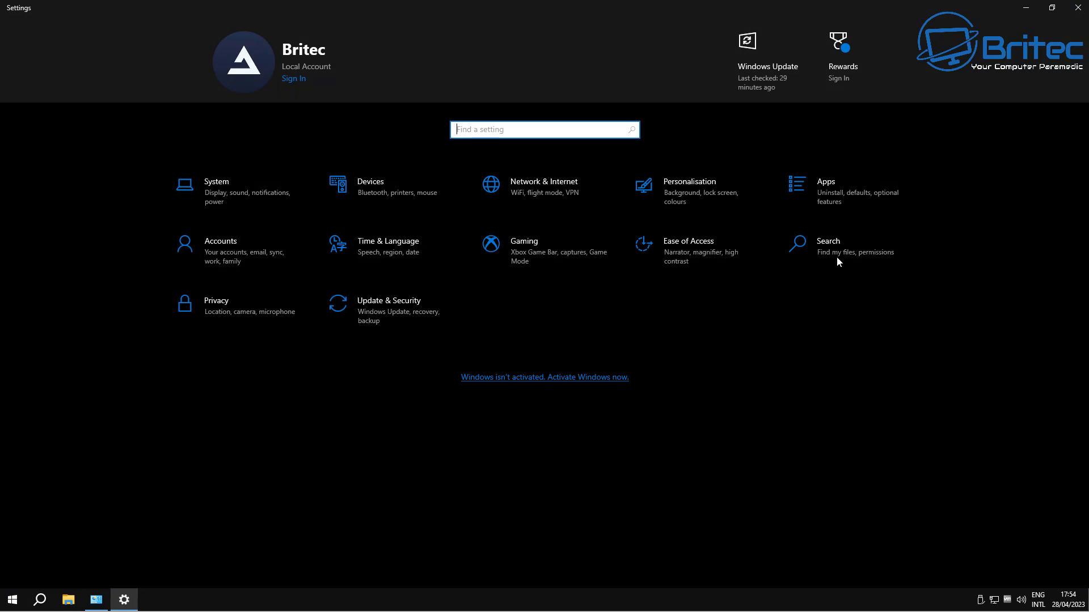
left_click(1077, 8)
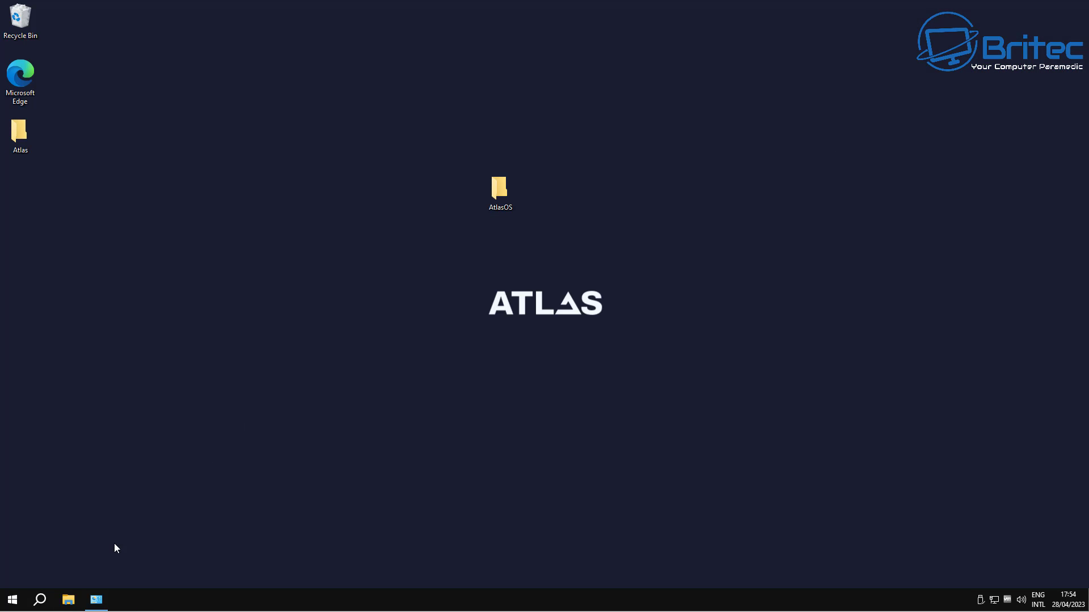
left_click(40, 595)
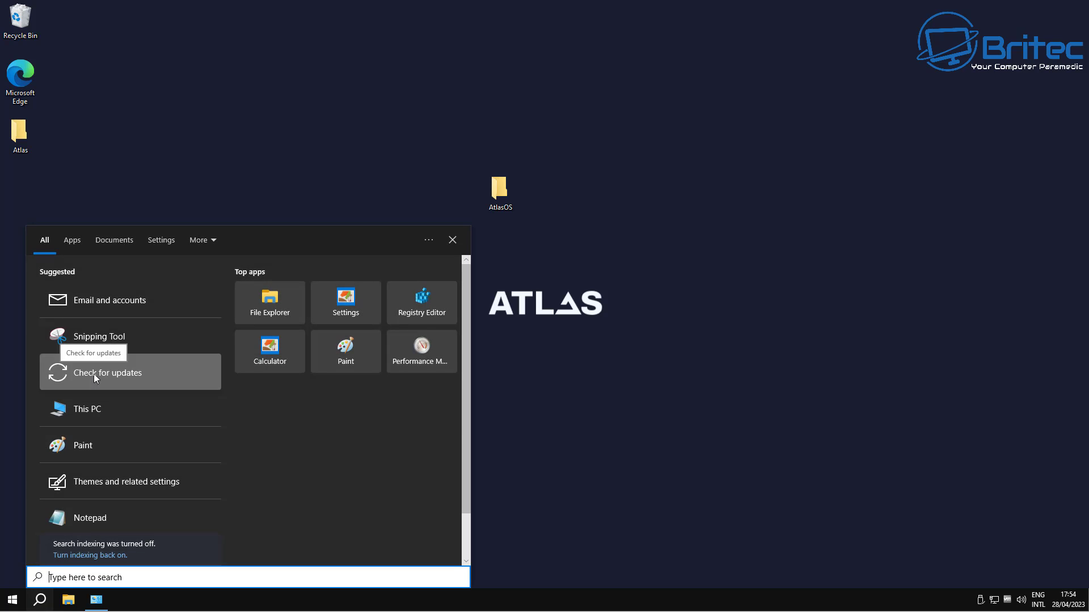
left_click(94, 373)
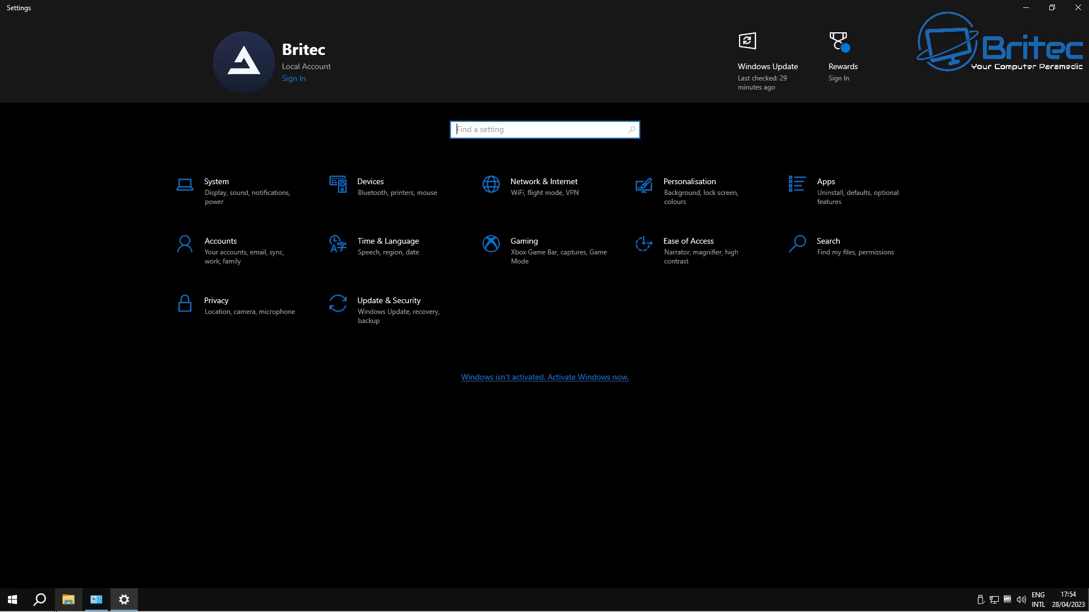
left_click(39, 599)
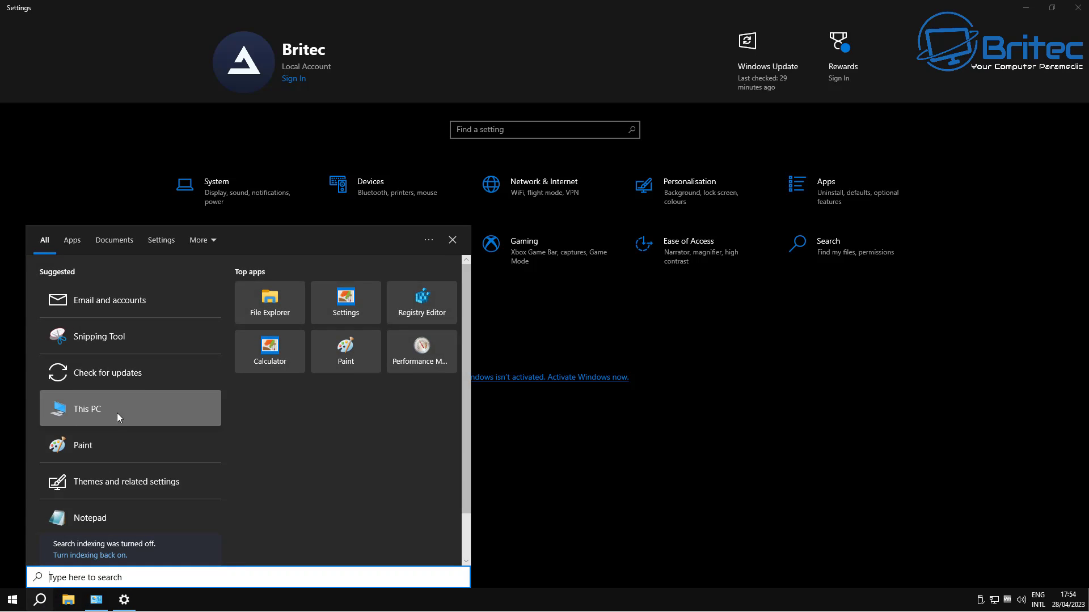
left_click(522, 473)
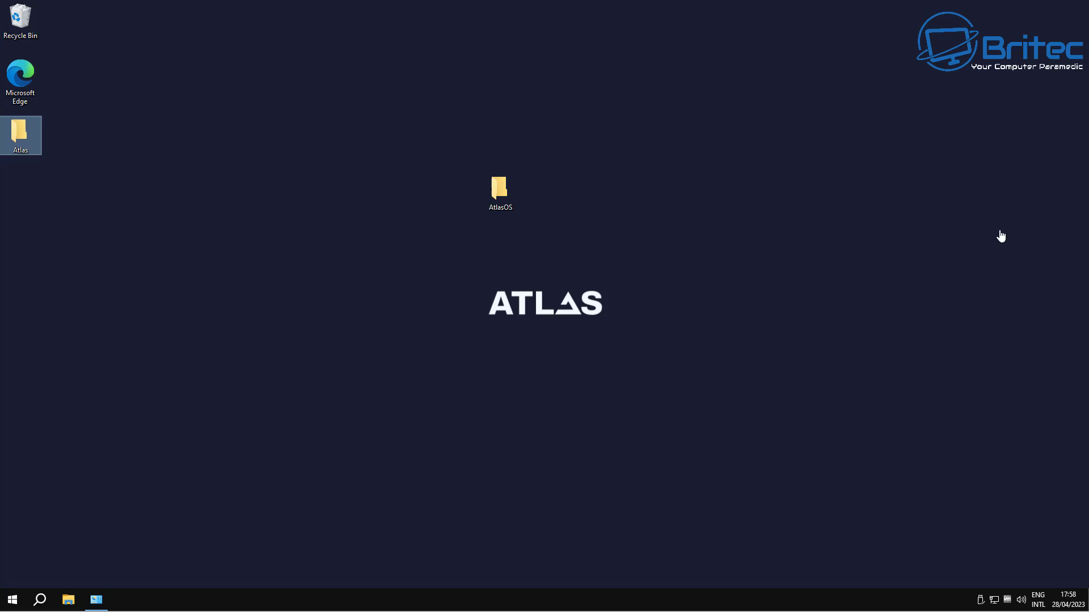
Move the AtlasOS folder into the left icon column below the Atlas folder, then deselect it.
left_click_drag(498, 201, 46, 182)
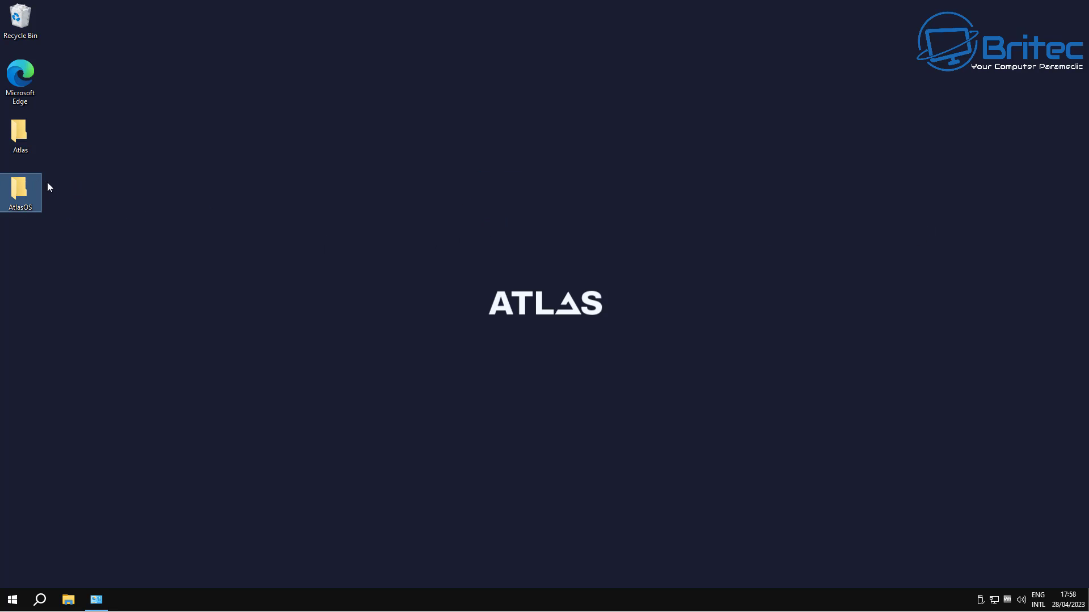
left_click(463, 246)
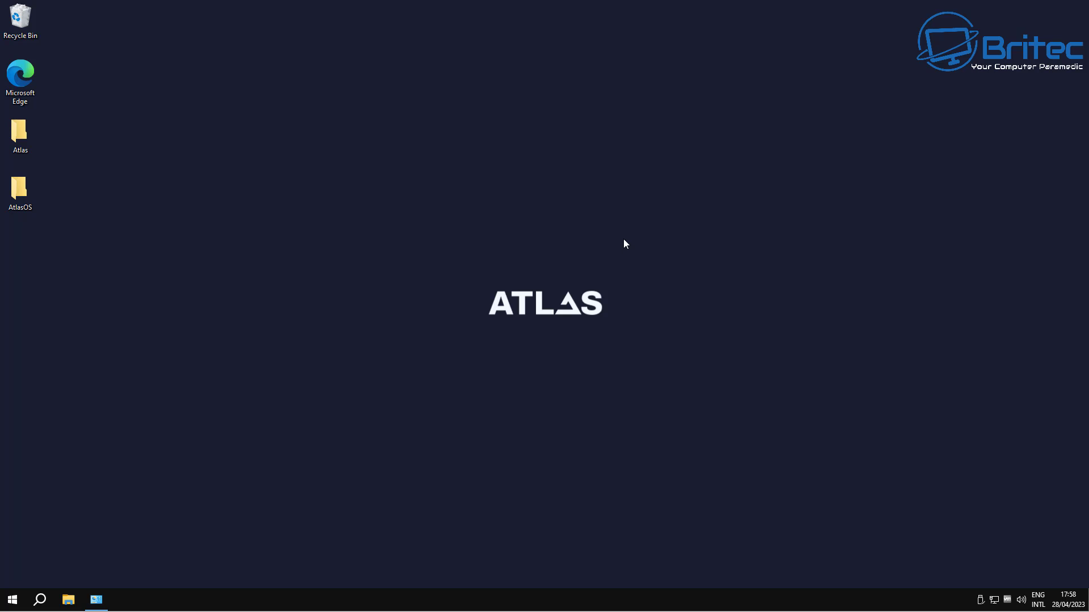